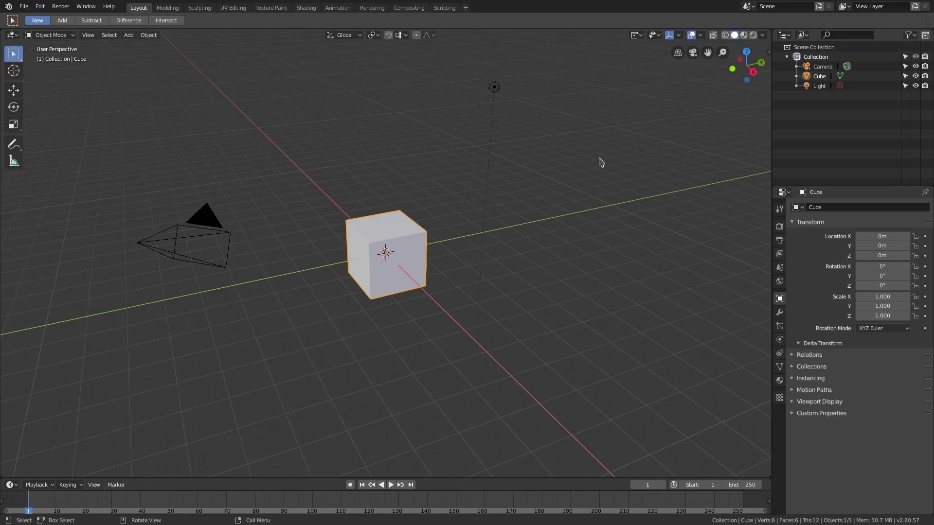
# - Delete the default cube, then reset the camera to the origin and tilt it 90° about X
pyautogui.press('Delete')
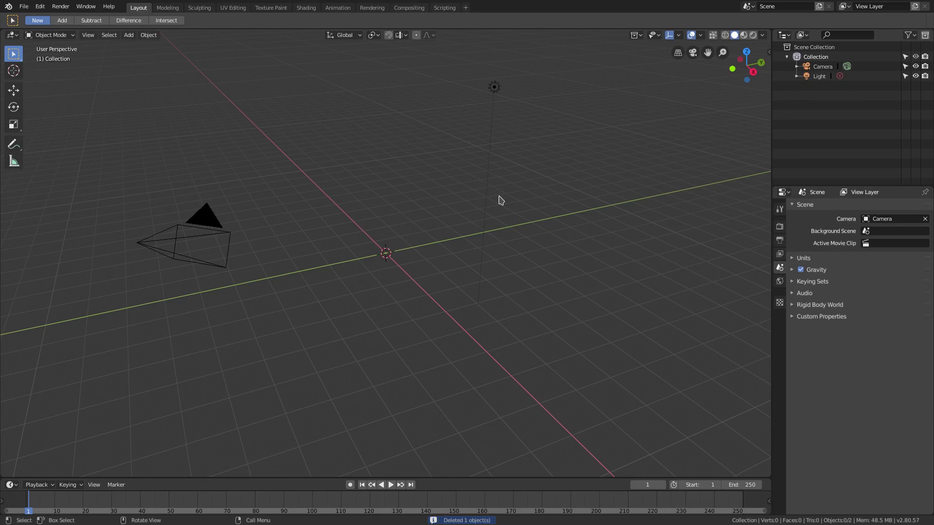
pyautogui.click(203, 227)
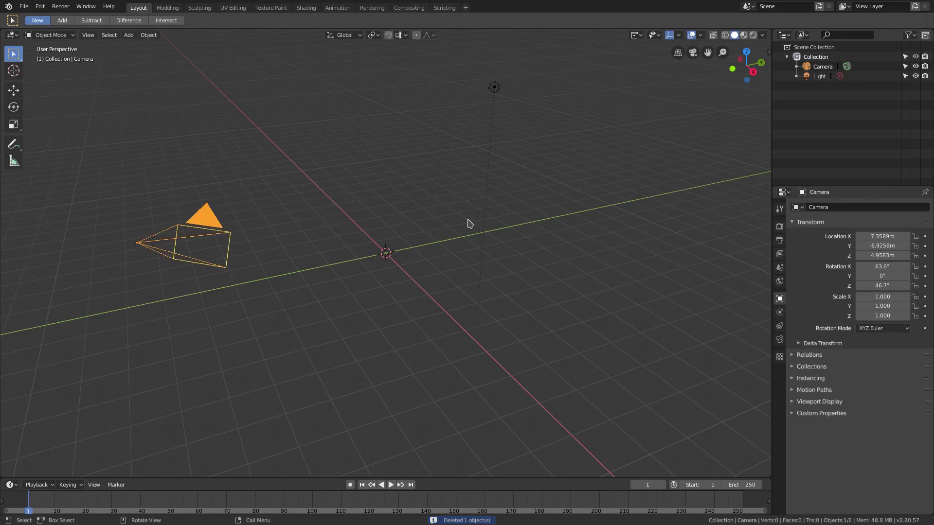
pyautogui.hotkey('alt', 'g')
pyautogui.hotkey('alt', 'r')
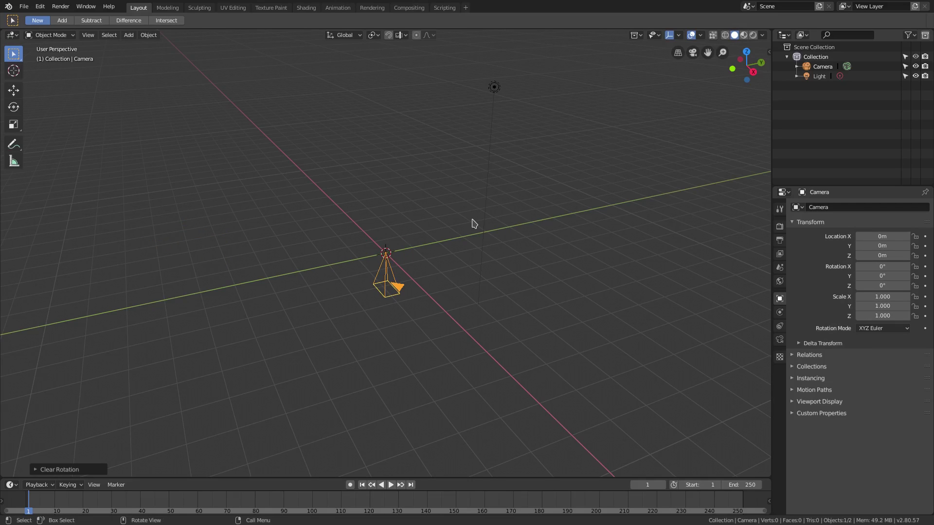
pyautogui.write('rx')
pyautogui.write('90')
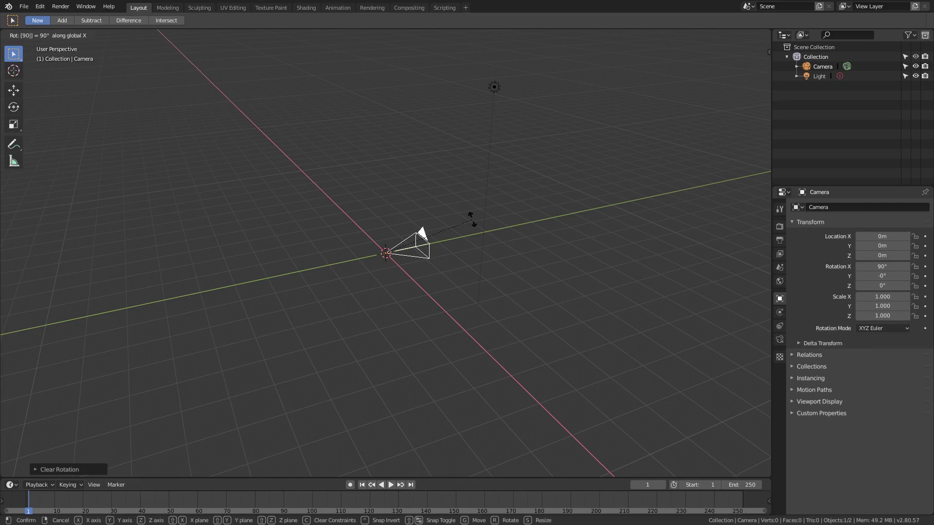
pyautogui.press('Return')
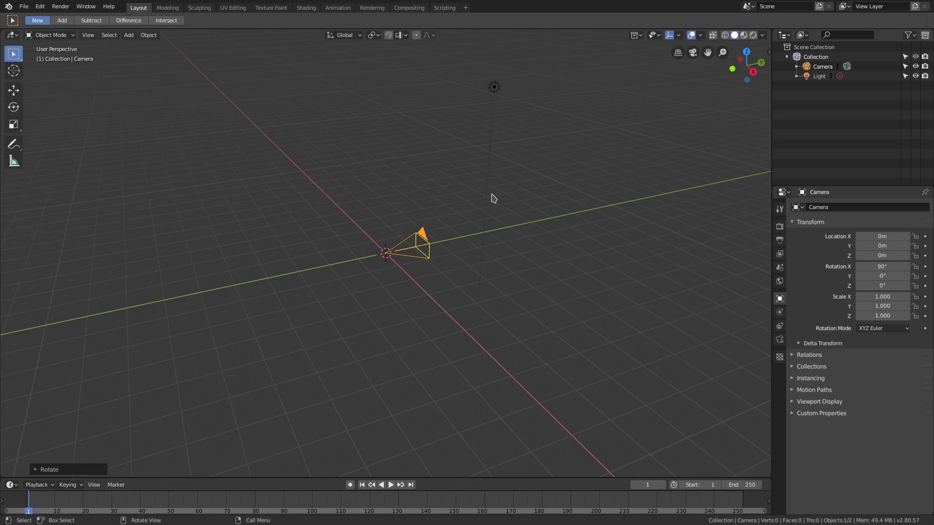
# - Move the camera back along Y to -7.971 m and orbit to look along it
pyautogui.press('g')
pyautogui.press('y')
pyautogui.click(237, 254)
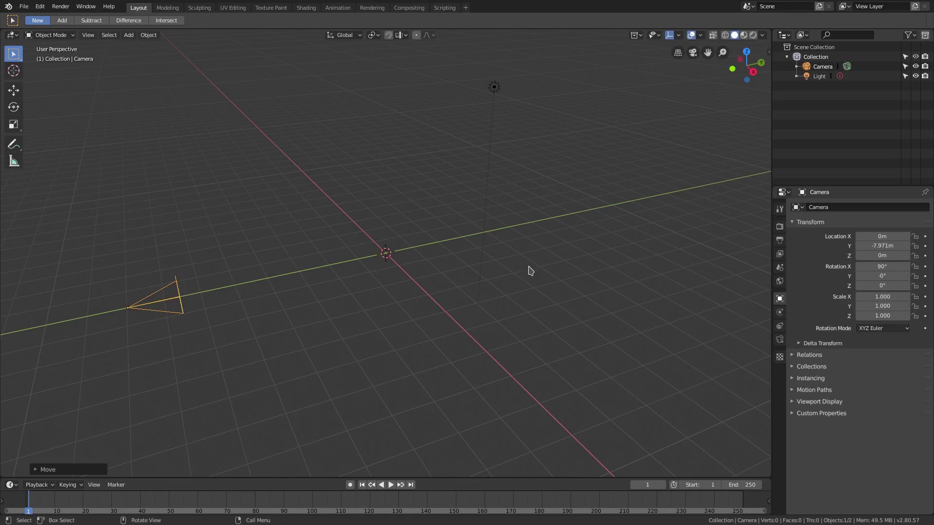
pyautogui.moveTo(475, 303); pyautogui.dragTo(494, 307, button='middle')
pyautogui.moveTo(418, 258); pyautogui.dragTo(443, 254, button='middle')
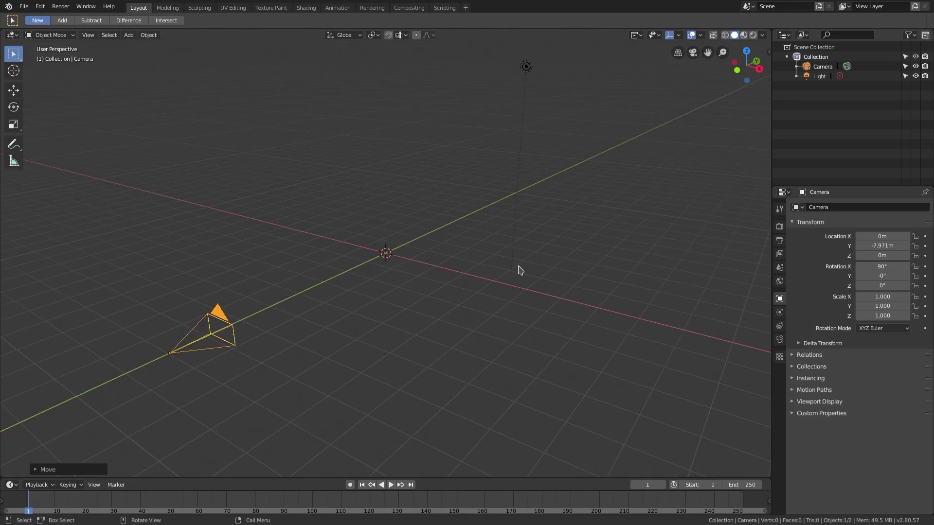
pyautogui.moveTo(519, 270); pyautogui.dragTo(367, 274, button='middle')
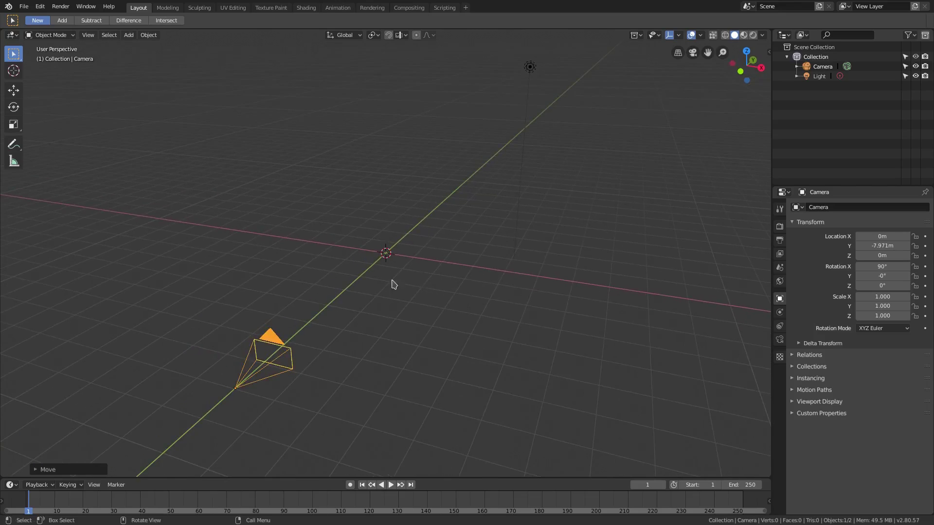
pyautogui.moveTo(441, 227); pyautogui.dragTo(519, 234, button='middle')
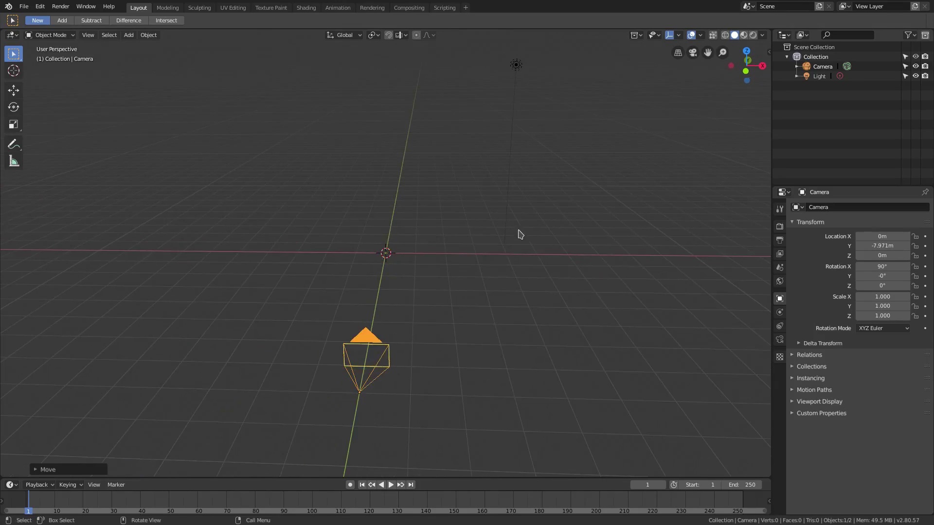
# - Enable the Import Images as Planes add-on via an 'images' search and save the preferences
pyautogui.click(39, 7)
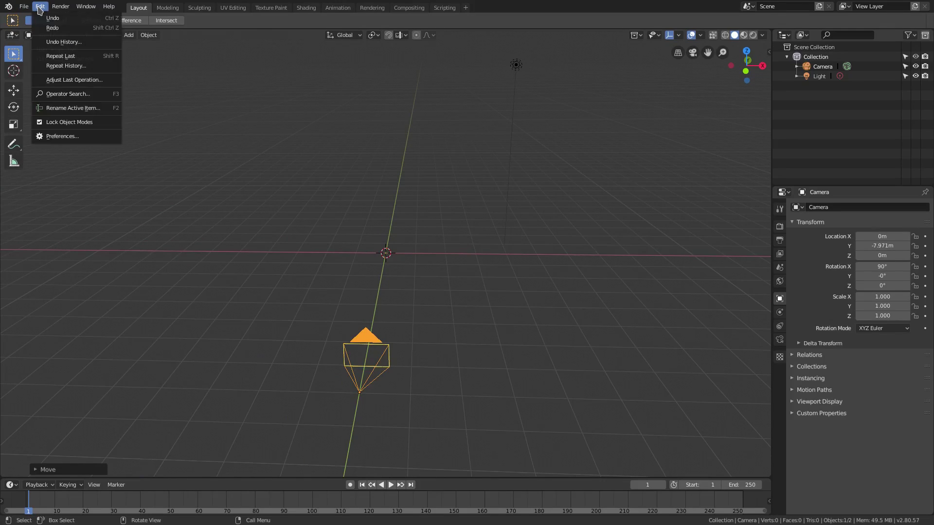
pyautogui.click(86, 136)
pyautogui.click(245, 44)
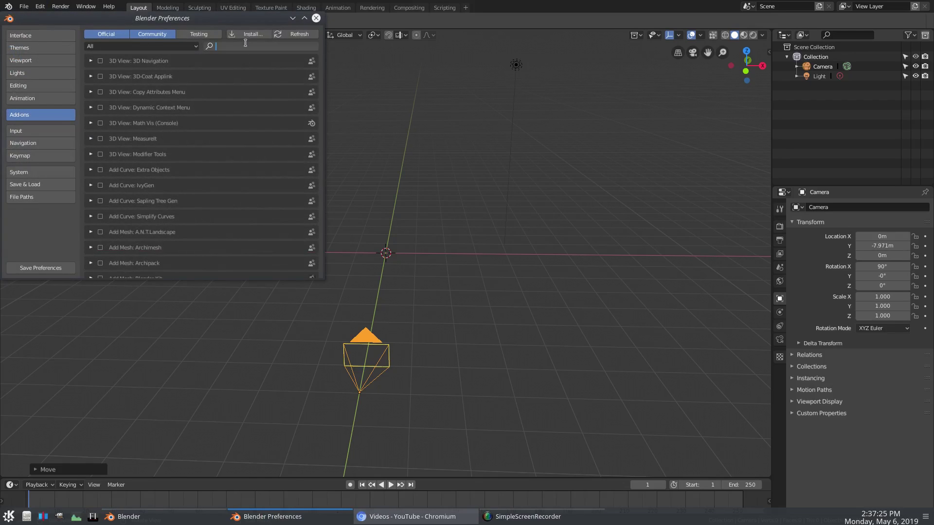
pyautogui.write('images')
pyautogui.press('Return')
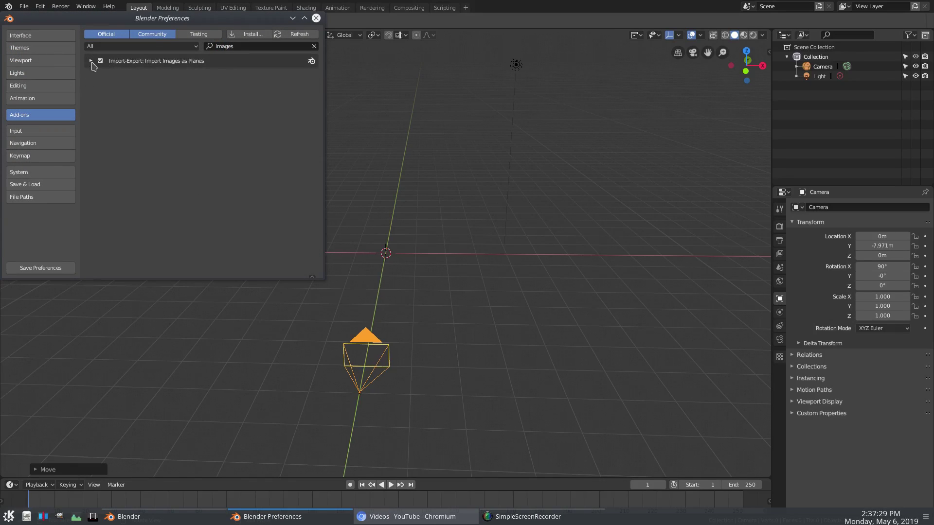
pyautogui.click(44, 270)
pyautogui.click(315, 18)
pyautogui.moveTo(373, 138)
pyautogui.mouseDown(button='middle')
pyautogui.moveTo(511, 215)
pyautogui.moveTo(501, 216)
pyautogui.mouseUp(button='middle')
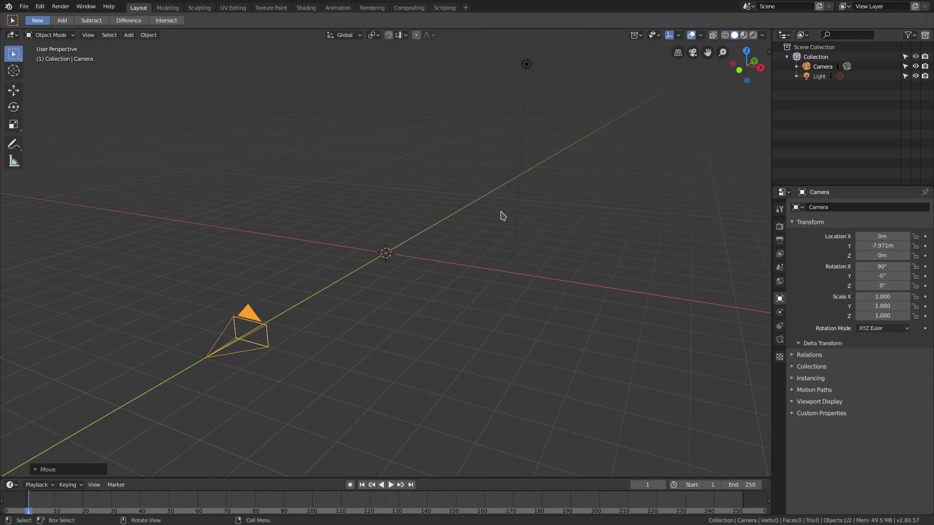
# - Import adventure-foot-path-forest-1719627.jpg from Downloads as an image plane
pyautogui.hotkey('shift', 'a')
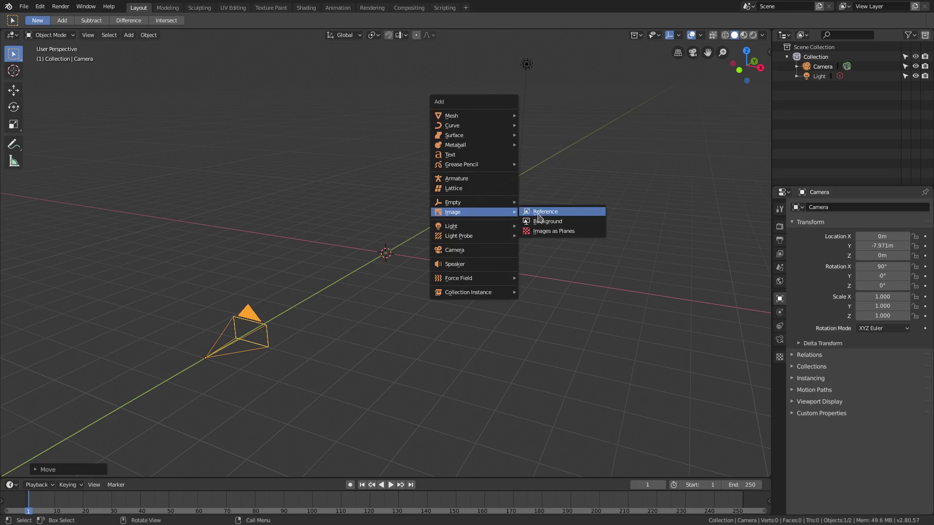
pyautogui.click(542, 232)
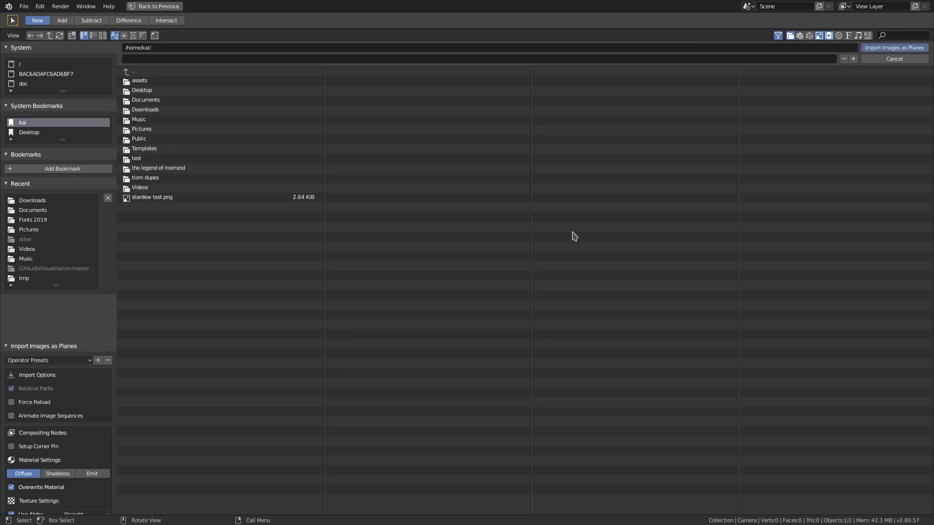
pyautogui.click(46, 203)
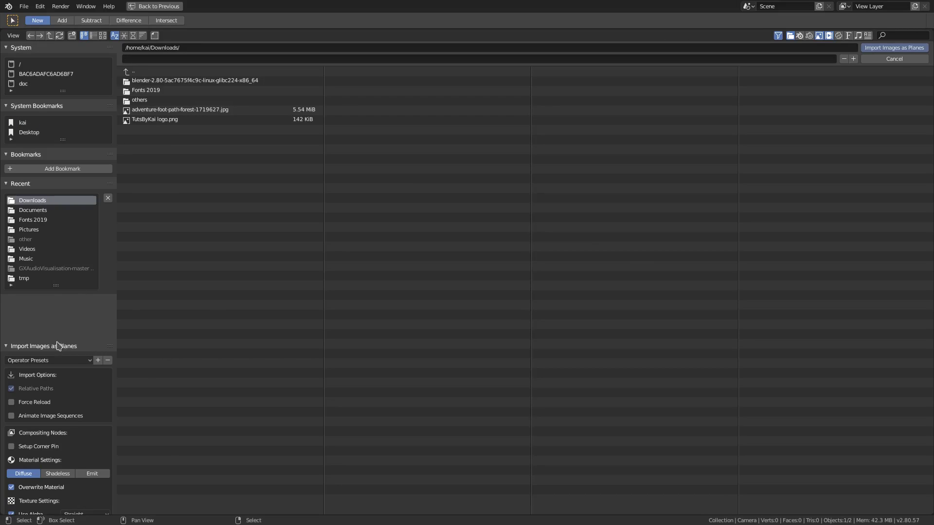
pyautogui.moveTo(50, 339); pyautogui.dragTo(79, 175)
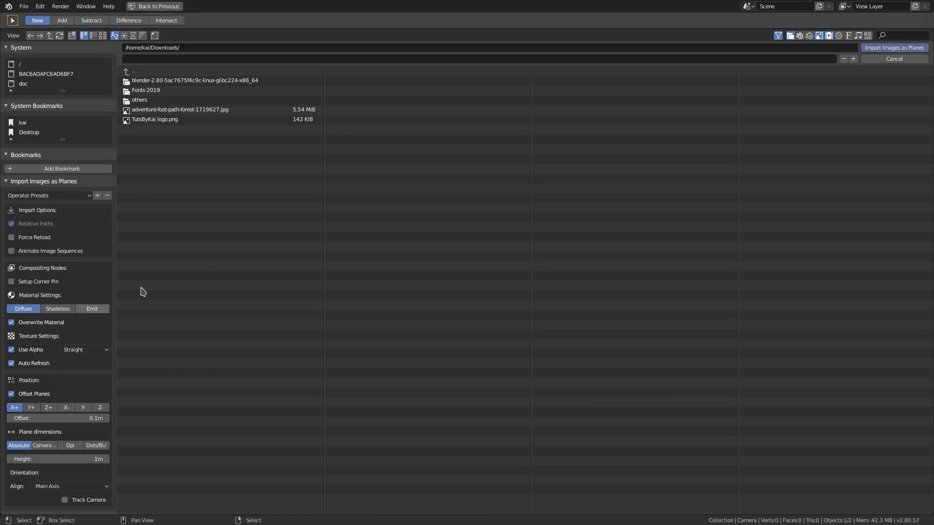
pyautogui.click(234, 111)
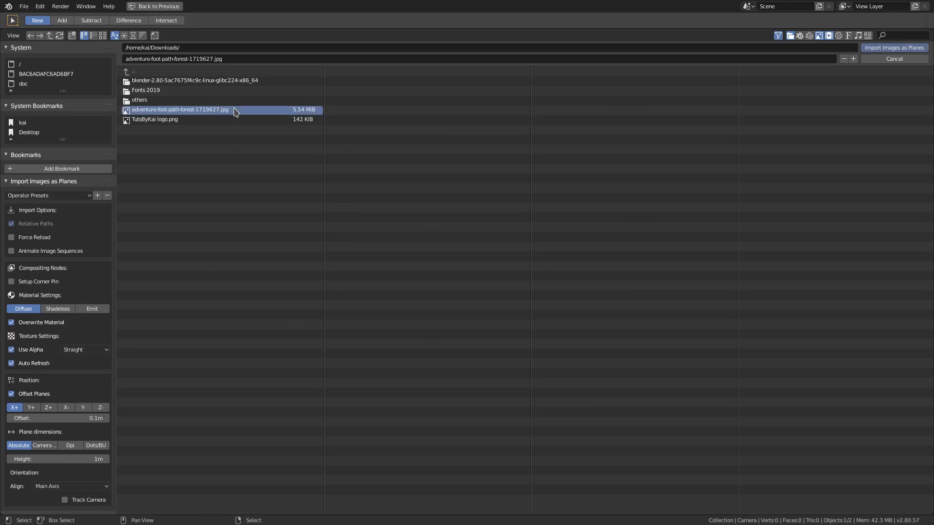
pyautogui.click(104, 39)
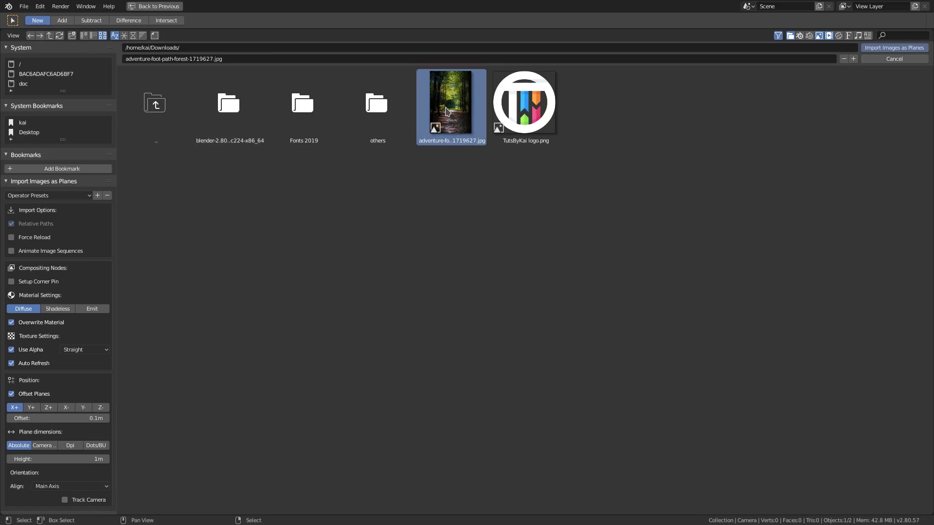
pyautogui.click(894, 48)
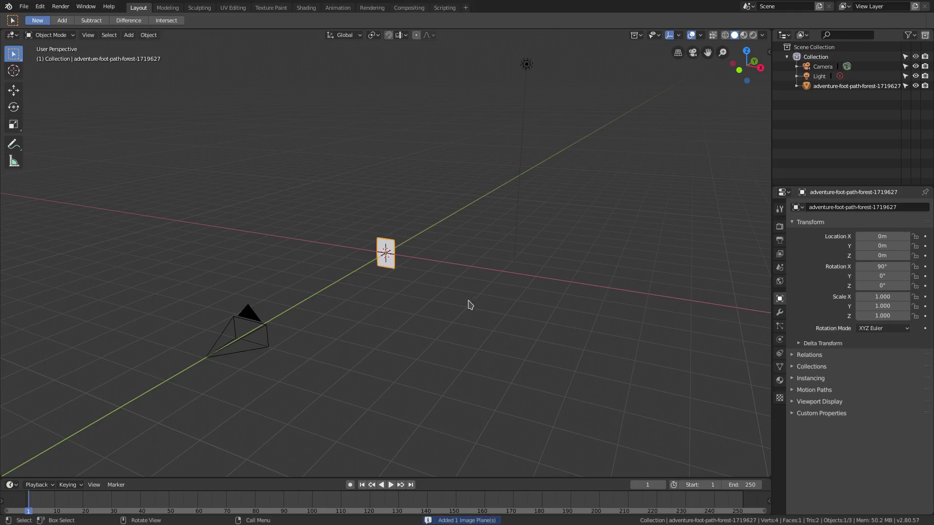
pyautogui.scroll(5, 469, 305)
# - Enlarge the forest photo plane to about 7.07 and switch the viewport to rendered shading
pyautogui.moveTo(460, 280); pyautogui.dragTo(540, 265, button='middle')
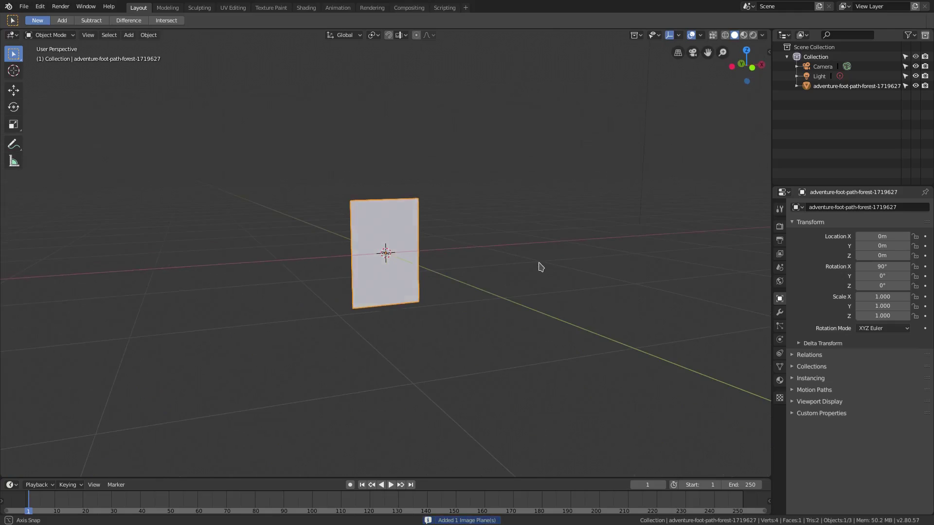
pyautogui.press('s')
pyautogui.click(44, 109)
pyautogui.scroll(-3, 474, 163)
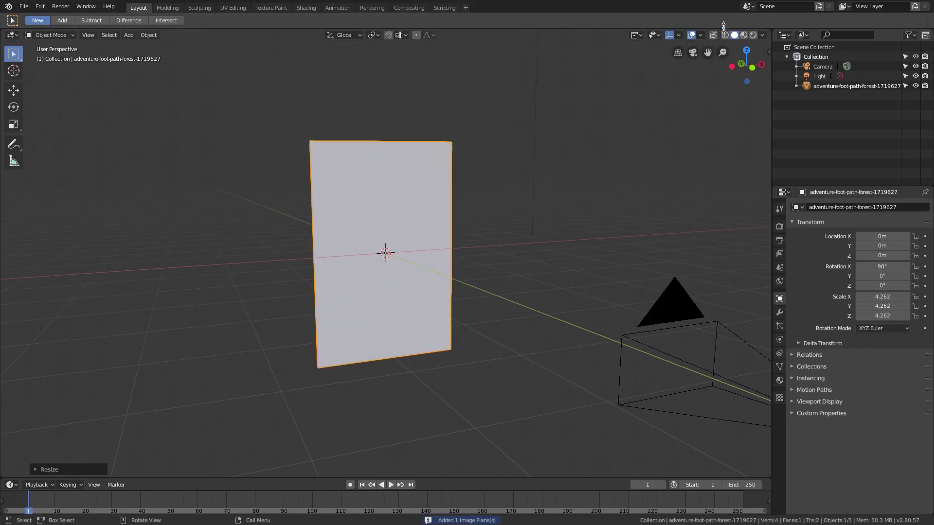
pyautogui.click(753, 34)
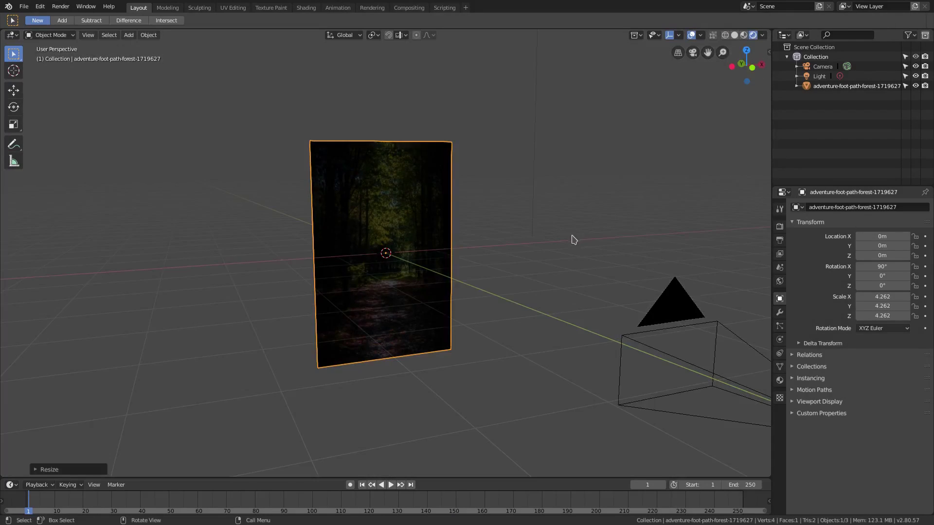
pyautogui.moveTo(467, 277); pyautogui.dragTo(496, 261, button='middle')
pyautogui.scroll(-2, 497, 261)
pyautogui.press('s')
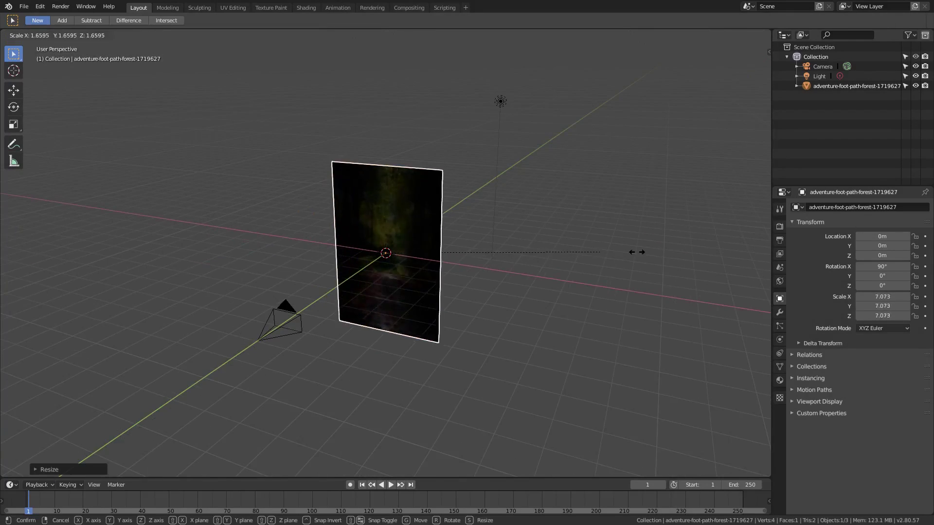
pyautogui.click(682, 255)
# - Reposition the light to illuminate the plane and check the framing through the camera
pyautogui.moveTo(683, 254); pyautogui.dragTo(496, 167, button='middle')
pyautogui.click(478, 119)
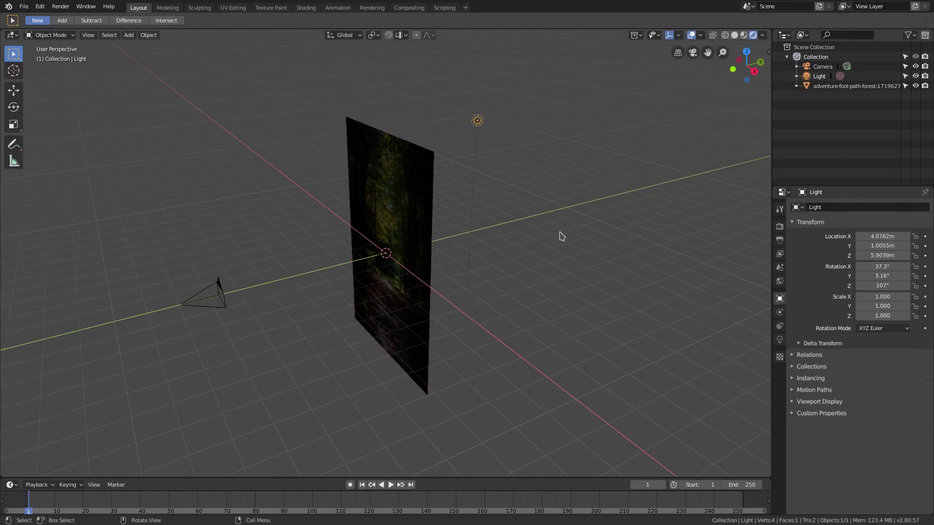
pyautogui.moveTo(558, 233); pyautogui.dragTo(545, 233, button='middle')
pyautogui.press('g')
pyautogui.click(392, 293)
pyautogui.moveTo(391, 293); pyautogui.dragTo(496, 274, button='middle')
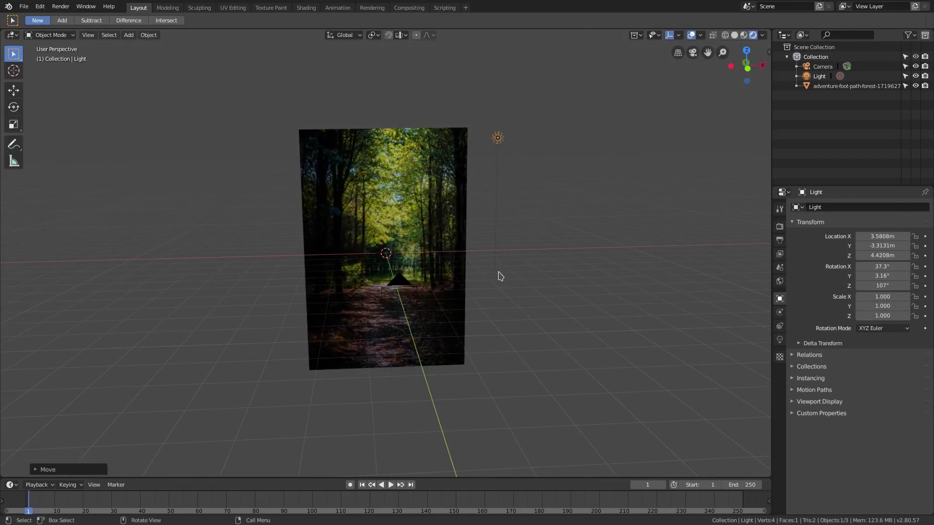
pyautogui.press('g')
pyautogui.click(394, 304)
pyautogui.press('KP_0')
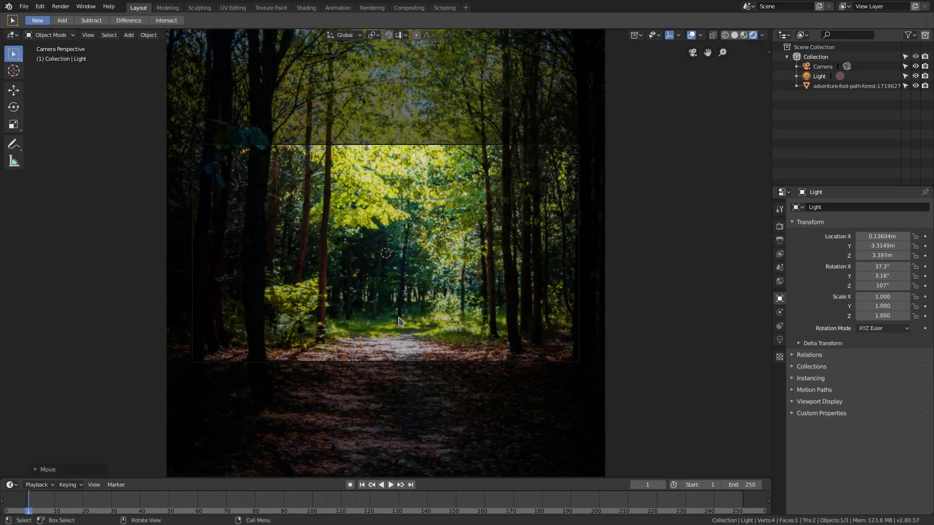
pyautogui.press('Home')
pyautogui.scroll(-3, 488, 284)
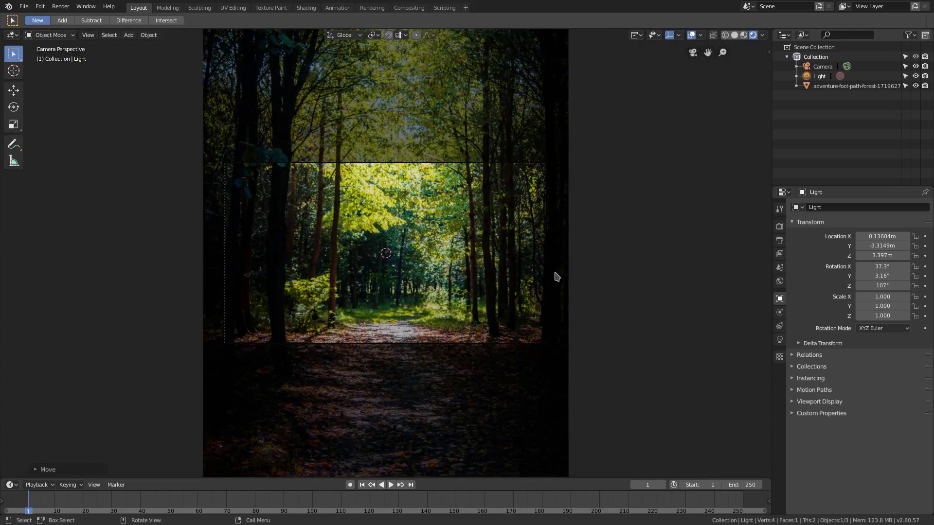
pyautogui.click(60, 6)
# - Render an image of the lit forest photo from the camera and close the result
pyautogui.click(79, 17)
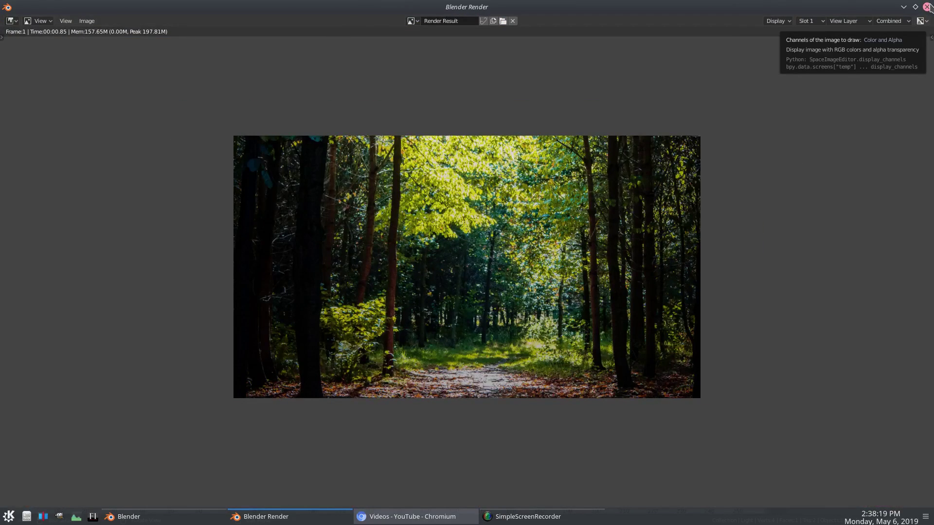
pyautogui.click(927, 7)
pyautogui.moveTo(467, 219); pyautogui.dragTo(475, 211, button='middle')
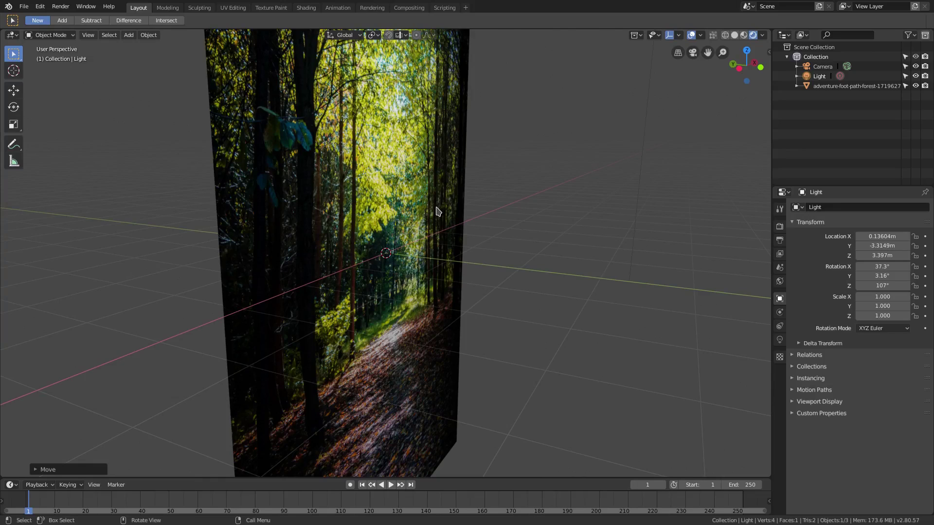
# - Shift the forest plane slightly back along the Y axis
pyautogui.hotkey('shift', 'a')
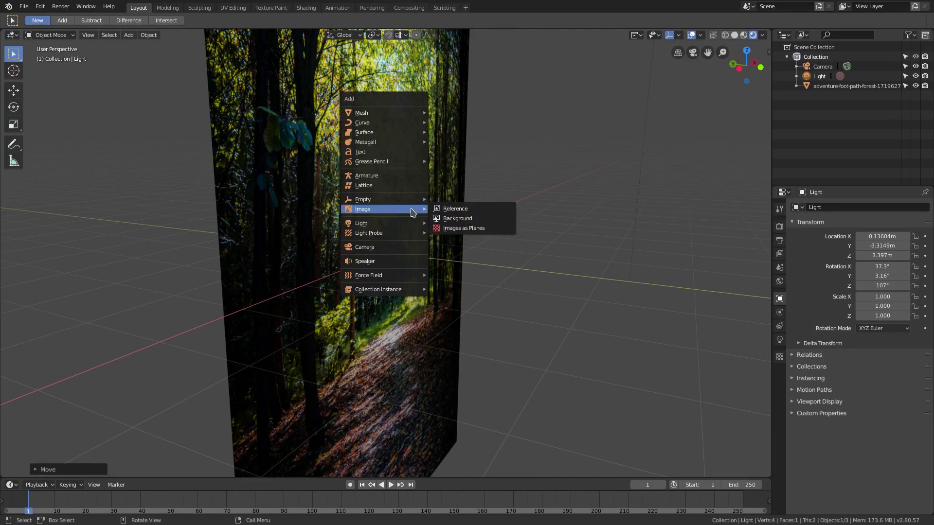
pyautogui.click(326, 259)
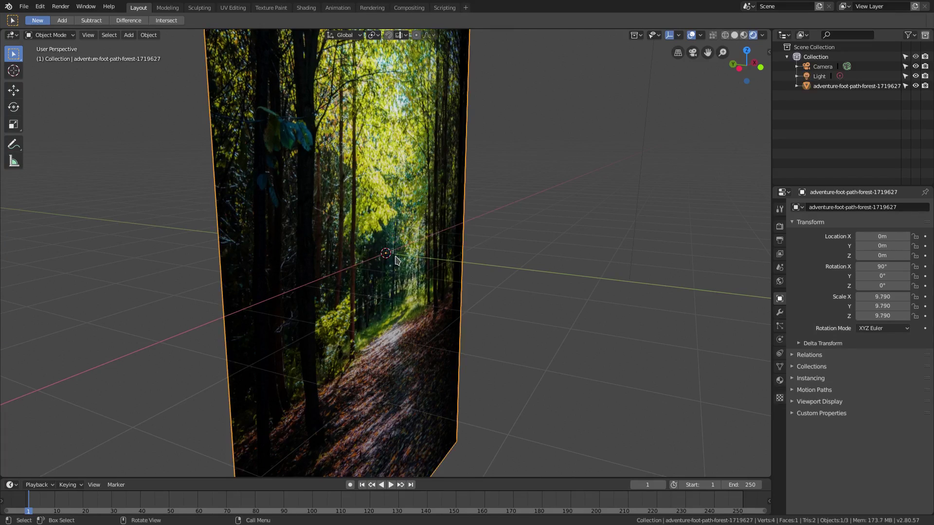
pyautogui.press('g')
pyautogui.press('y')
pyautogui.click(370, 250)
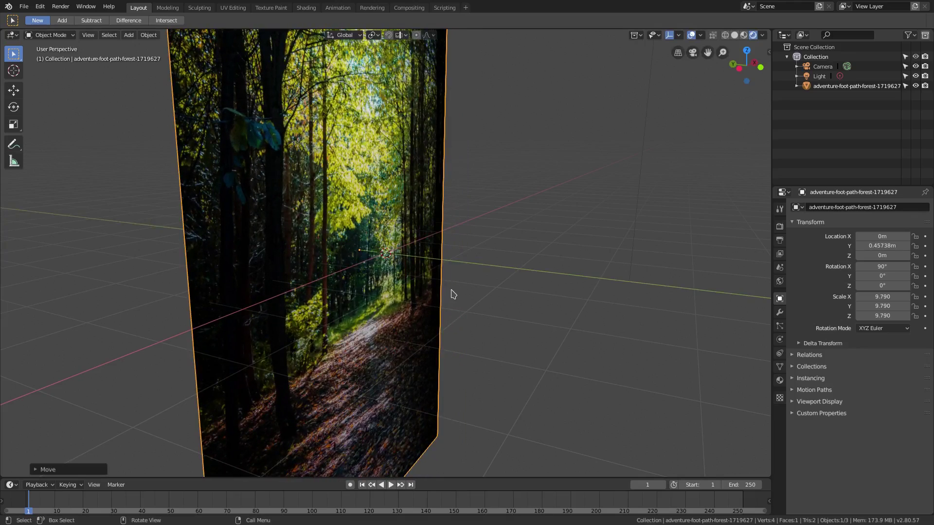
# - Import TutsByKai logo.png as a second image plane in front of the forest photo
pyautogui.hotkey('shift', 'a')
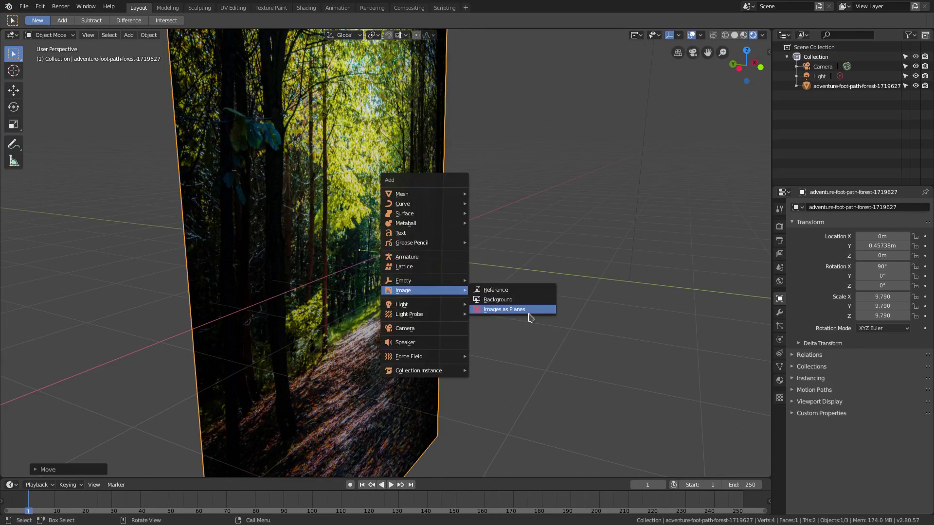
pyautogui.click(530, 317)
pyautogui.click(526, 106)
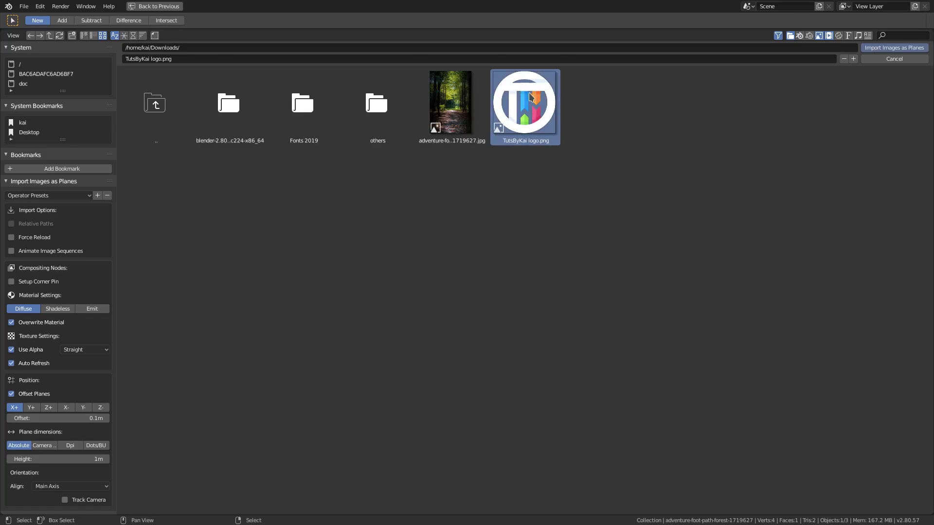
pyautogui.press('Left')
pyautogui.click(519, 111)
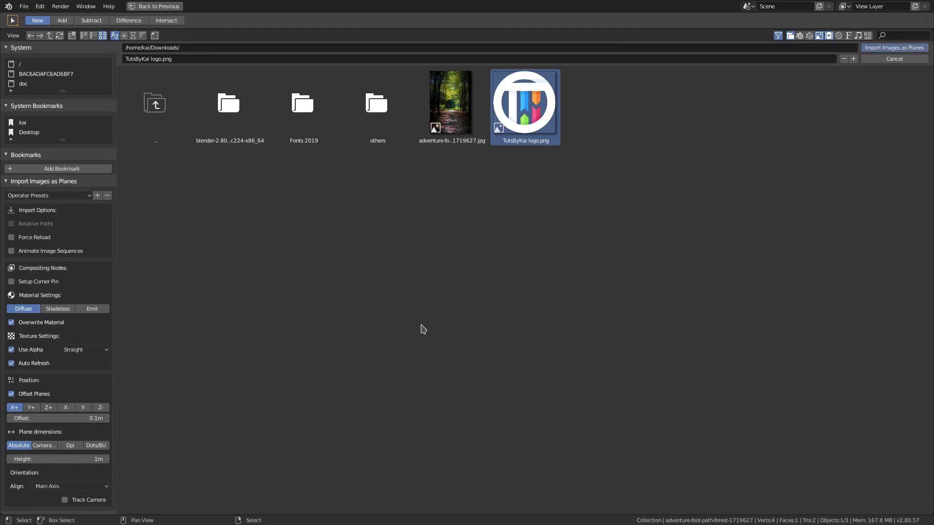
pyautogui.click(896, 48)
pyautogui.scroll(5, 584, 273)
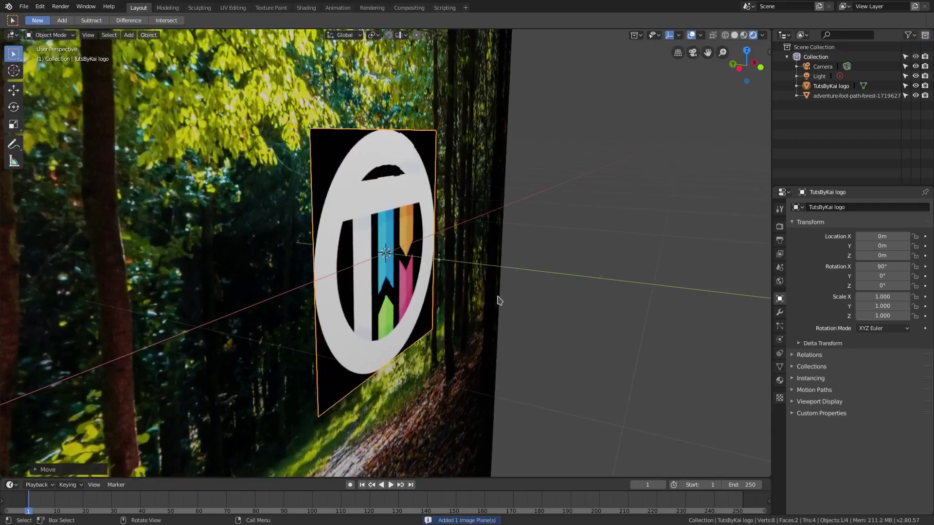
# - Change the logo material's Blend Mode from Opaque to Alpha Blend and check the transparency
pyautogui.moveTo(496, 295)
pyautogui.mouseDown(button='middle')
pyautogui.moveTo(492, 261)
pyautogui.moveTo(442, 189)
pyautogui.moveTo(678, 359)
pyautogui.mouseUp(button='middle')
pyautogui.scroll(3, 442, 189)
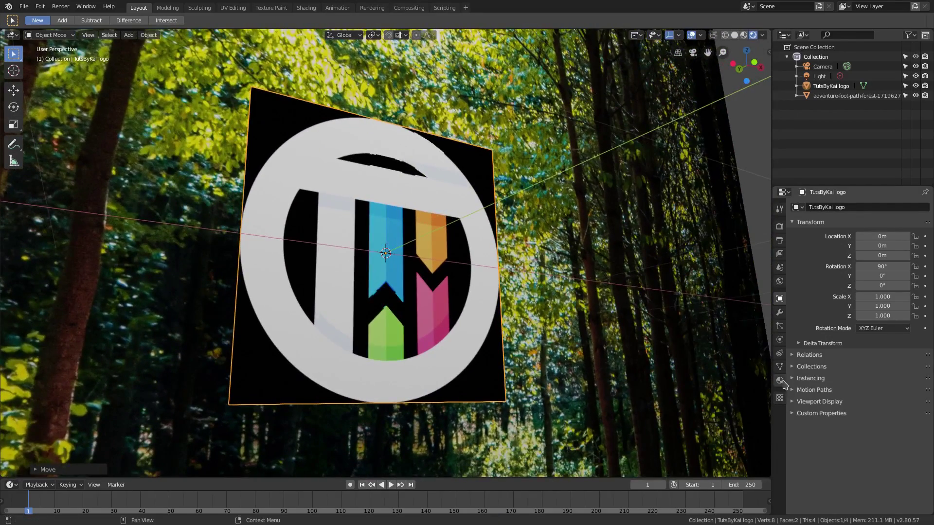
pyautogui.click(780, 380)
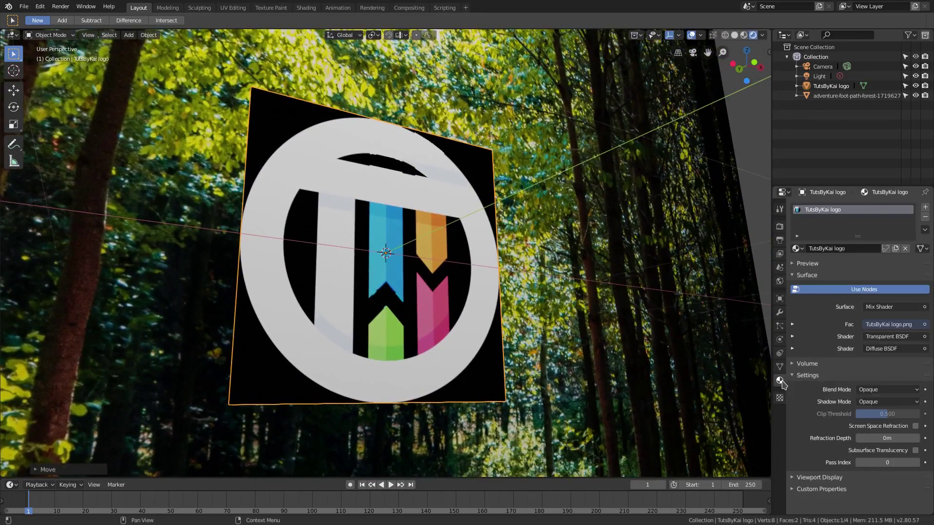
pyautogui.click(864, 391)
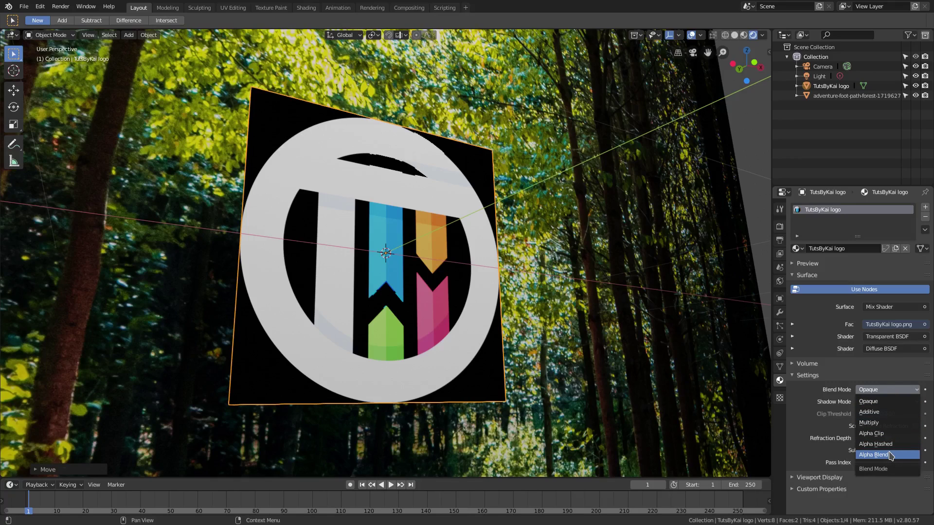
pyautogui.press('Return')
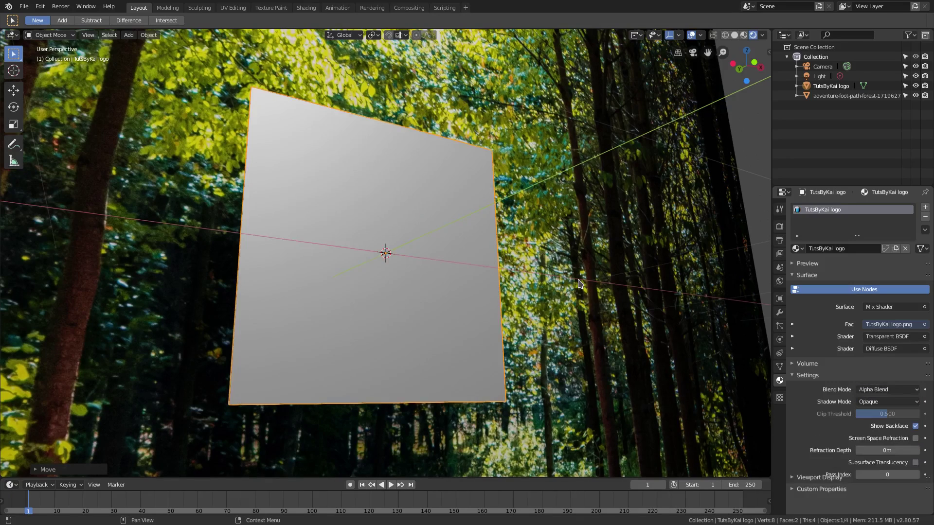
pyautogui.moveTo(578, 283); pyautogui.dragTo(547, 213, button='middle')
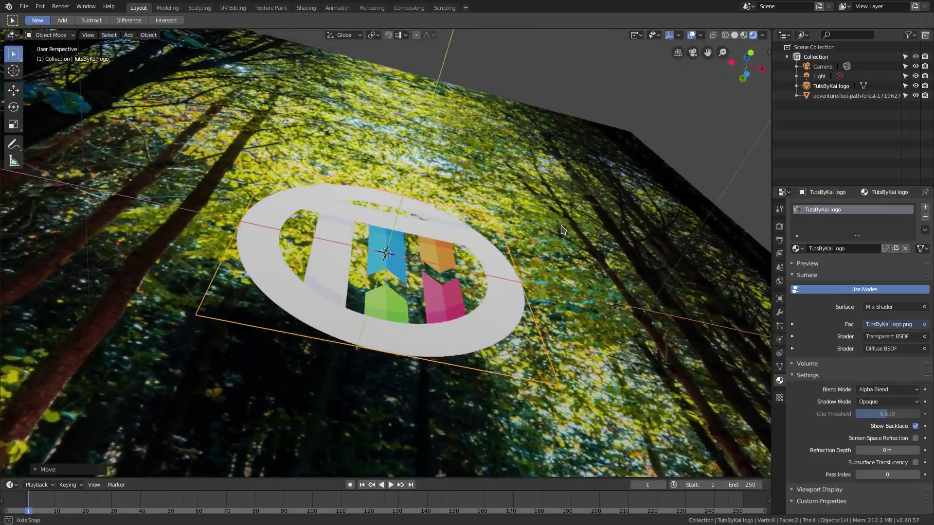
pyautogui.press('KP_0')
pyautogui.scroll(-2, 546, 323)
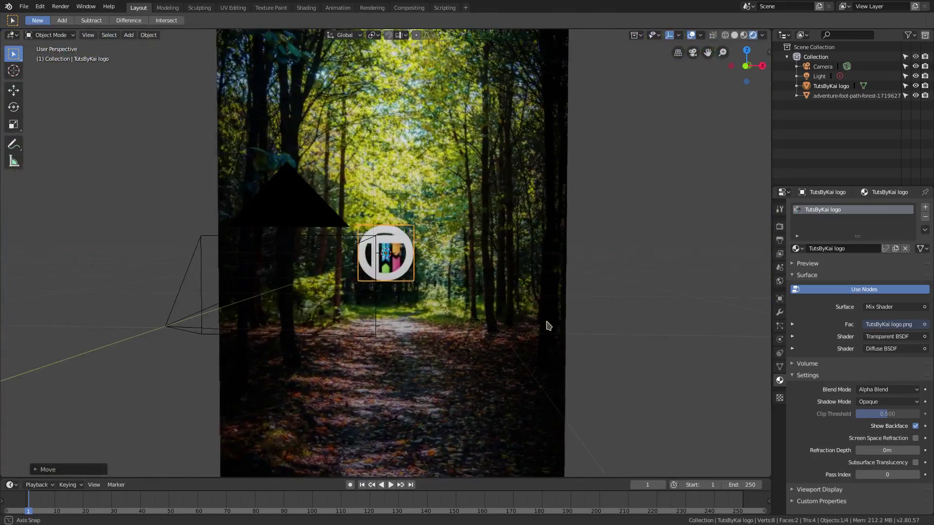
# - Enlarge and freely rotate the logo plane, then return to the camera view
pyautogui.press('s')
pyautogui.click(609, 328)
pyautogui.press('r')
pyautogui.press('r')
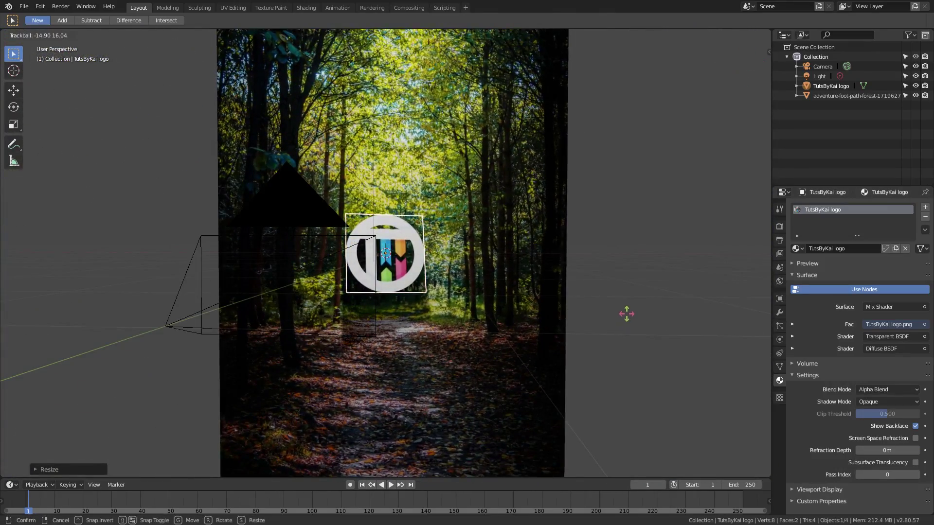
pyautogui.click(624, 317)
pyautogui.press('KP_0')
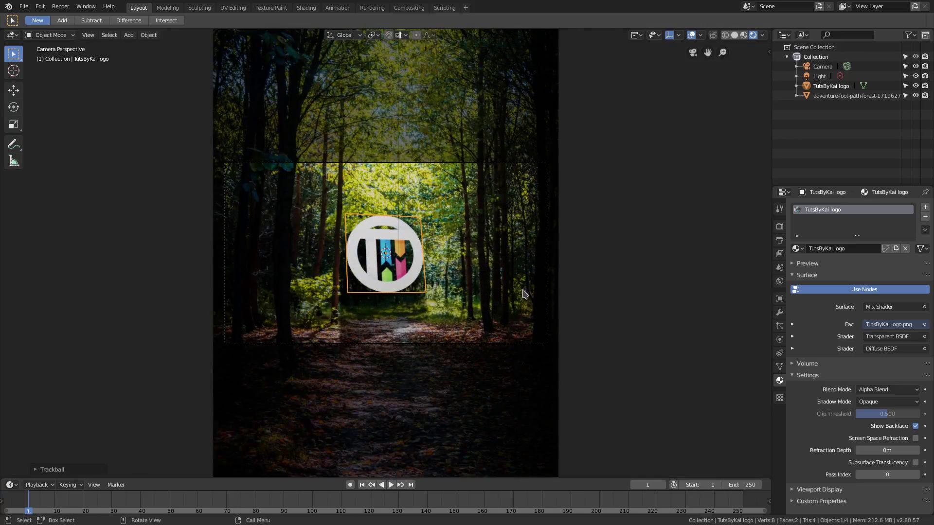
# - Scale the logo further, move it up and right over the forest, and render with F12
pyautogui.press('s')
pyautogui.click(632, 313)
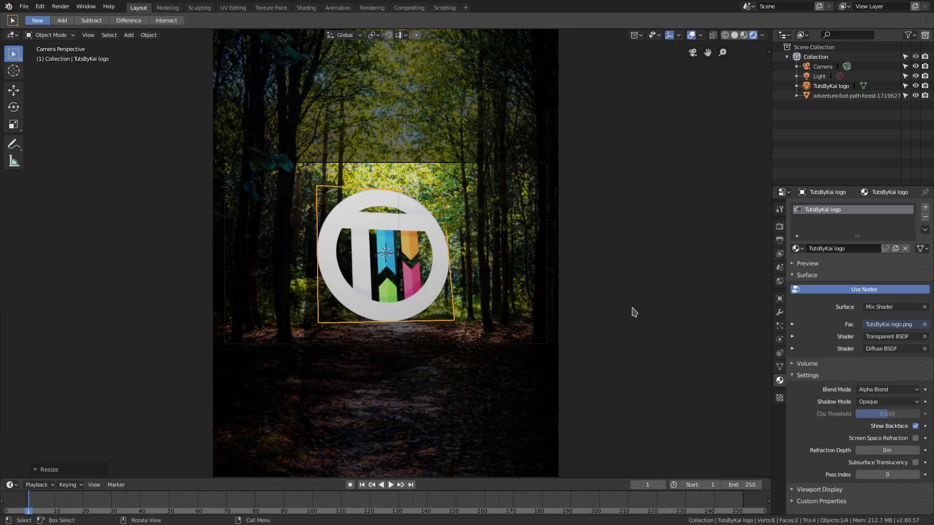
pyautogui.press('g')
pyautogui.click(550, 241)
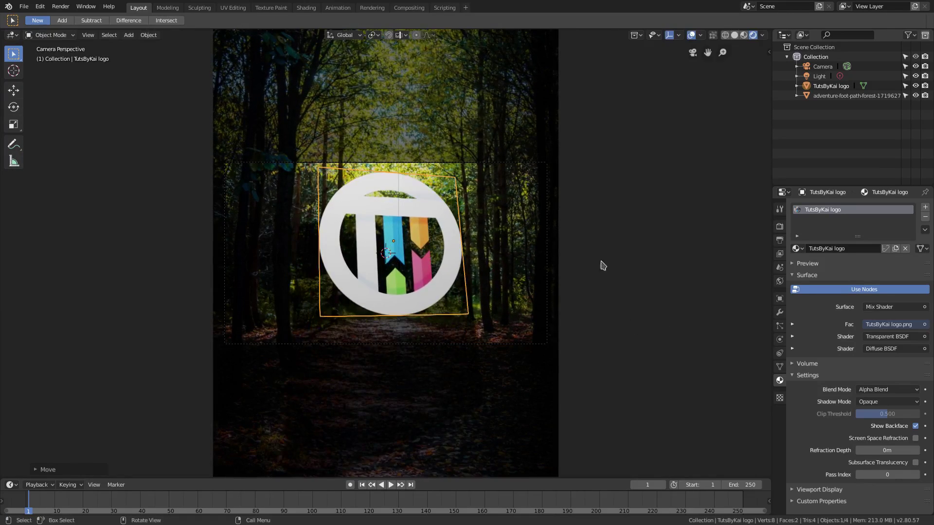
pyautogui.press('F12')
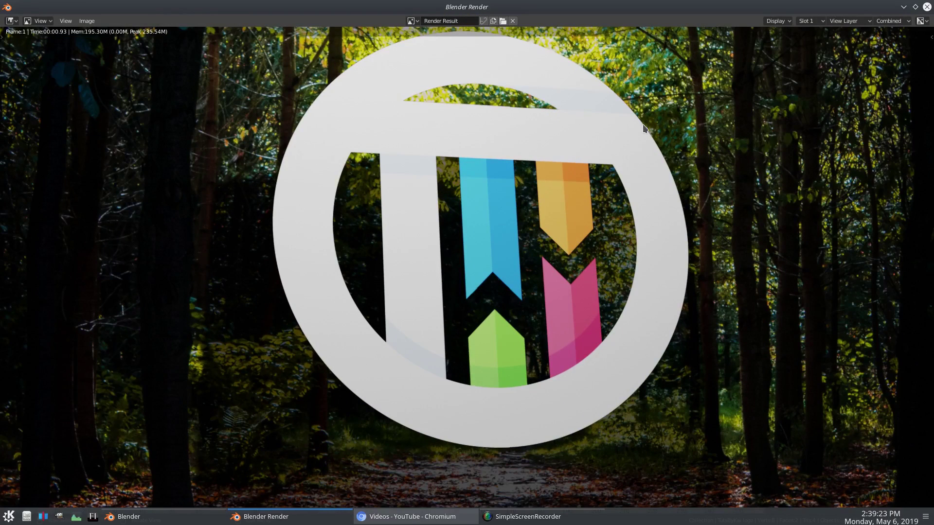
pyautogui.scroll(-2, 650, 135)
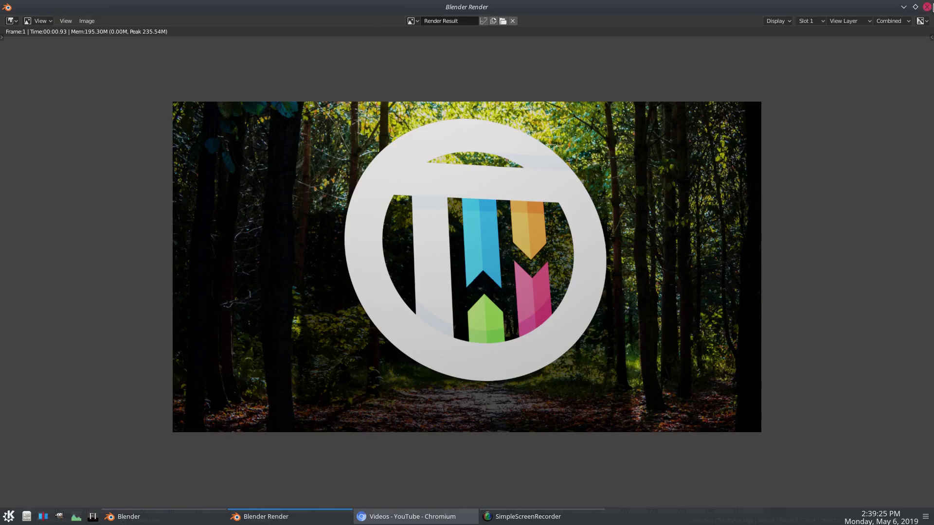
# - Close the render and orbit to view the two planes edge-on
pyautogui.click(926, 7)
pyautogui.moveTo(556, 275)
pyautogui.mouseDown(button='middle')
pyautogui.moveTo(625, 212)
pyautogui.moveTo(372, 181)
pyautogui.mouseUp(button='middle')
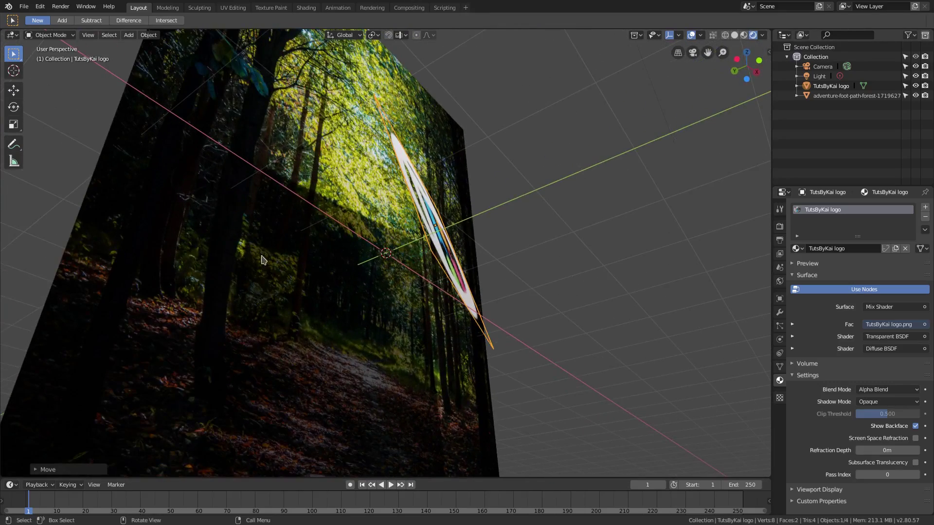
pyautogui.moveTo(350, 182); pyautogui.dragTo(329, 177, button='middle')
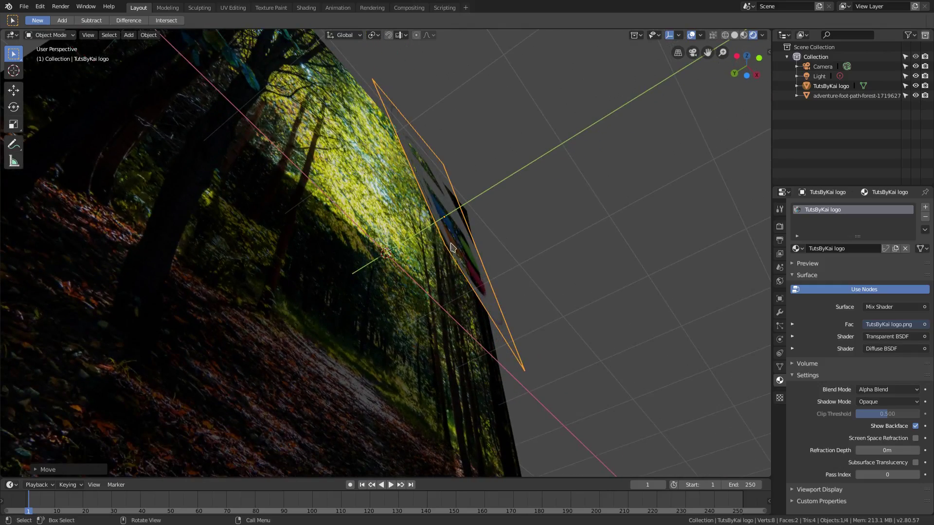
pyautogui.press('KP_0')
pyautogui.moveTo(455, 283)
pyautogui.mouseDown(button='middle')
pyautogui.moveTo(538, 313)
pyautogui.moveTo(476, 268)
pyautogui.mouseUp(button='middle')
# - Set the logo material's Shadow Mode to Alpha Hashed and start lifting the logo
pyautogui.click(879, 402)
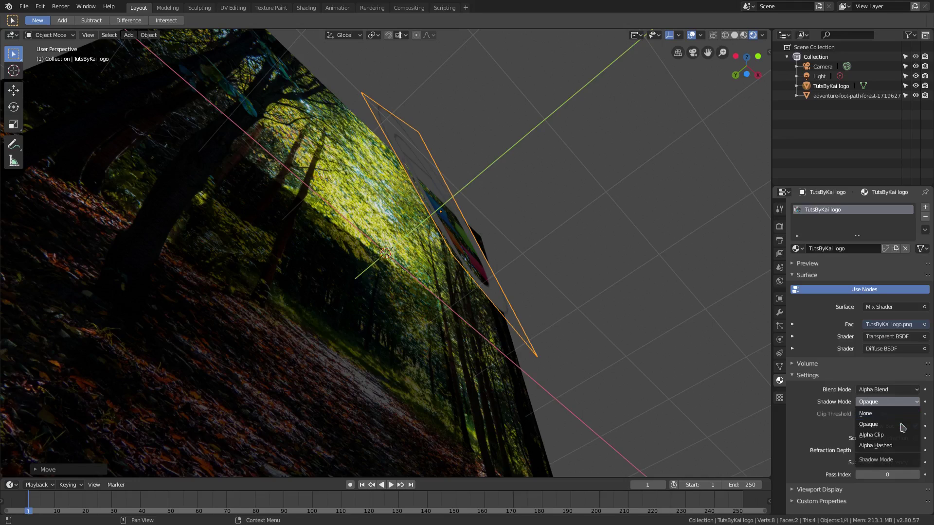
pyautogui.press('Return')
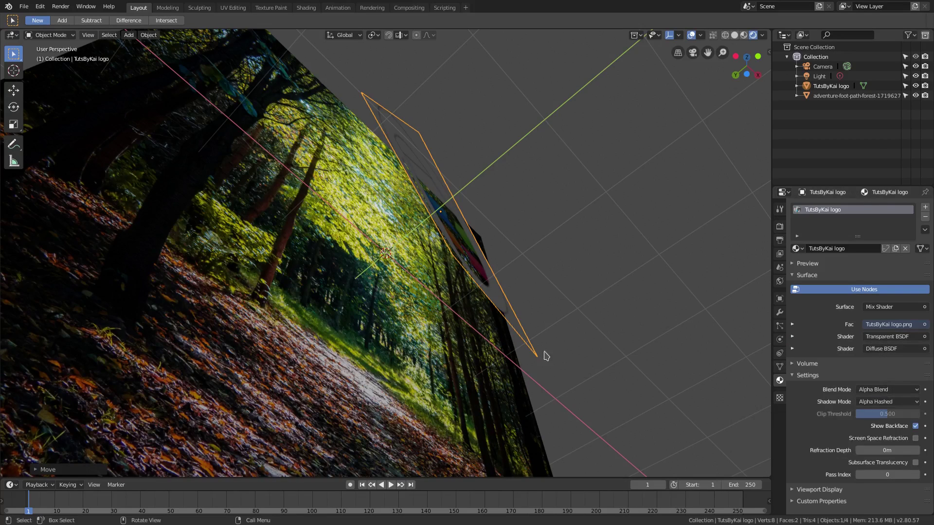
pyautogui.moveTo(526, 307); pyautogui.dragTo(489, 258, button='middle')
pyautogui.press('g')
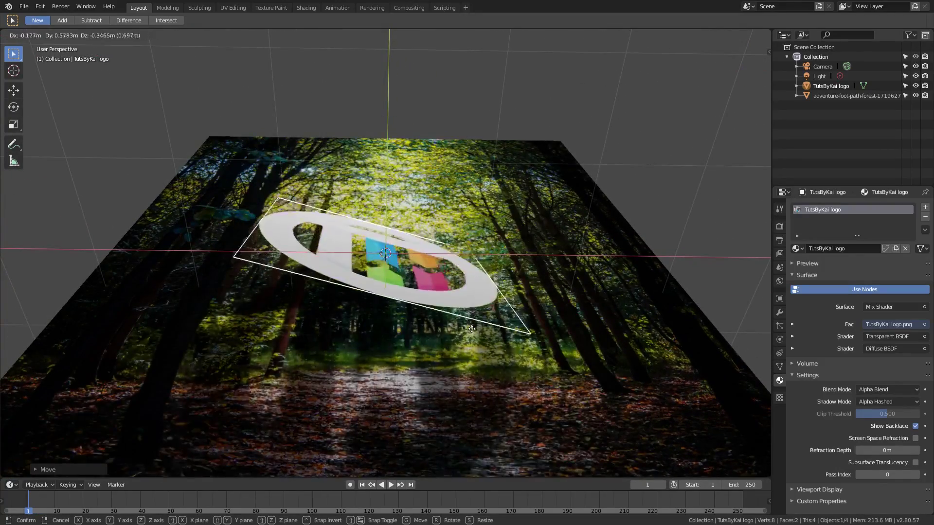
# - Place the logo above the forest plane and switch its Shadow Mode to Alpha Clip
pyautogui.click(485, 250)
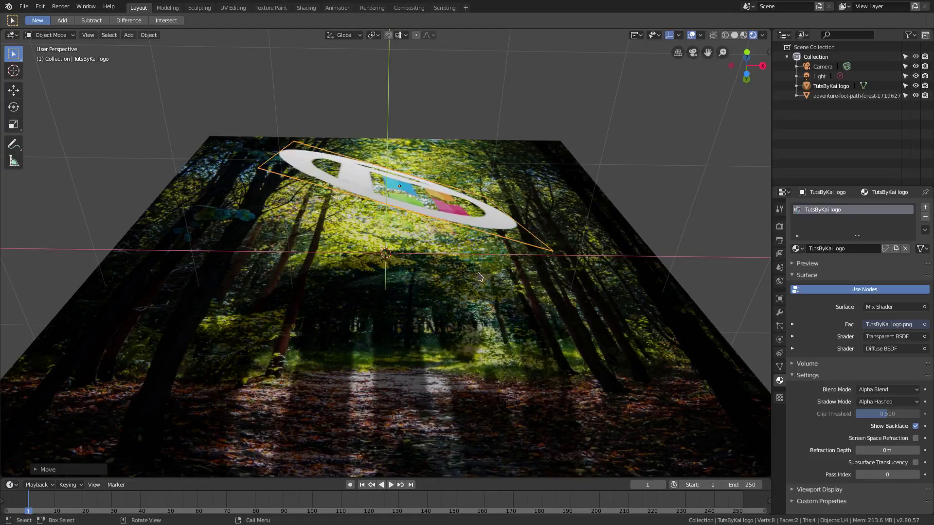
pyautogui.click(885, 402)
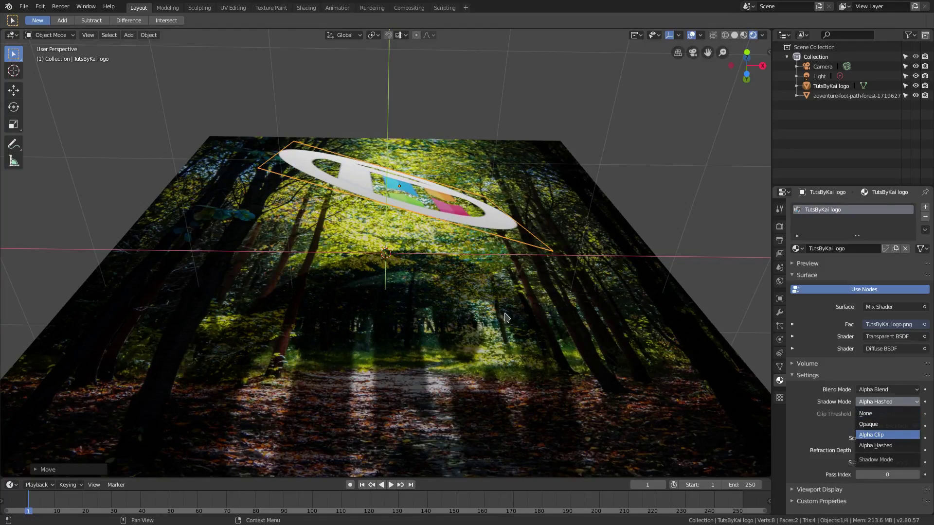
pyautogui.click(871, 435)
pyautogui.press('g')
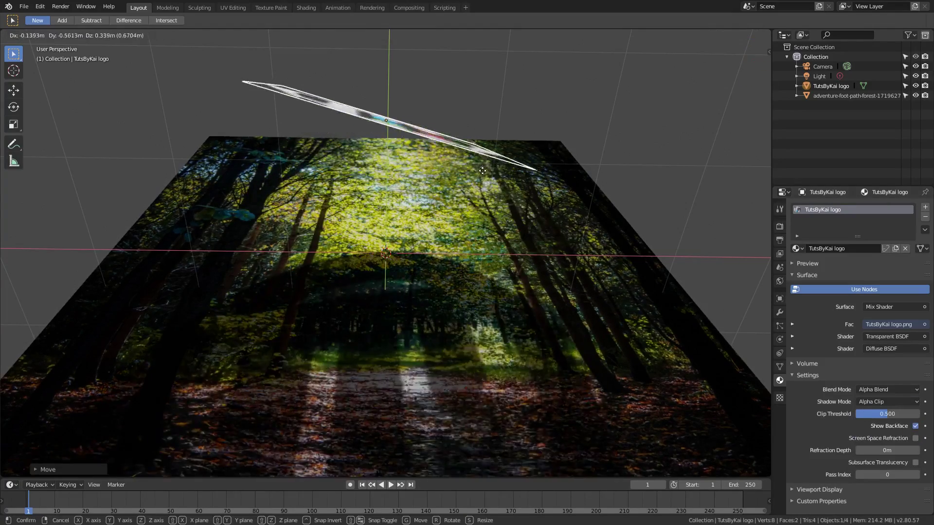
pyautogui.moveTo(482, 168); pyautogui.dragTo(632, 338, button='middle')
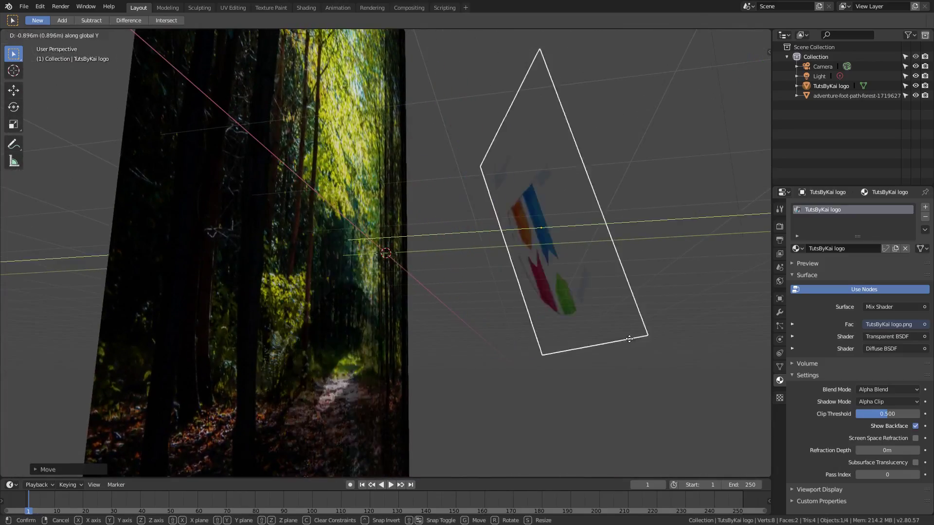
pyautogui.click(568, 328)
pyautogui.moveTo(655, 408); pyautogui.dragTo(766, 365, button='middle')
pyautogui.click(888, 402)
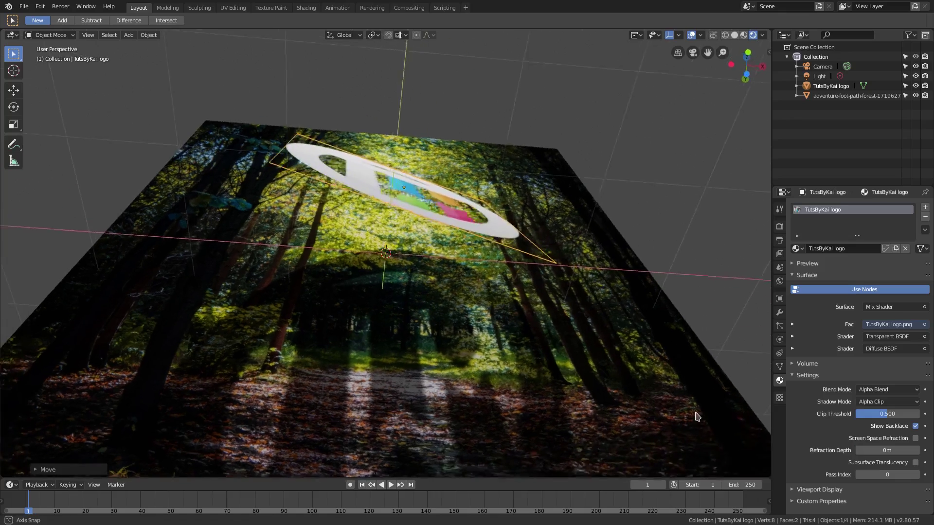
# - Raise the logo material's Clip Threshold to about 0.769
pyautogui.moveTo(742, 428); pyautogui.dragTo(759, 394, button='middle')
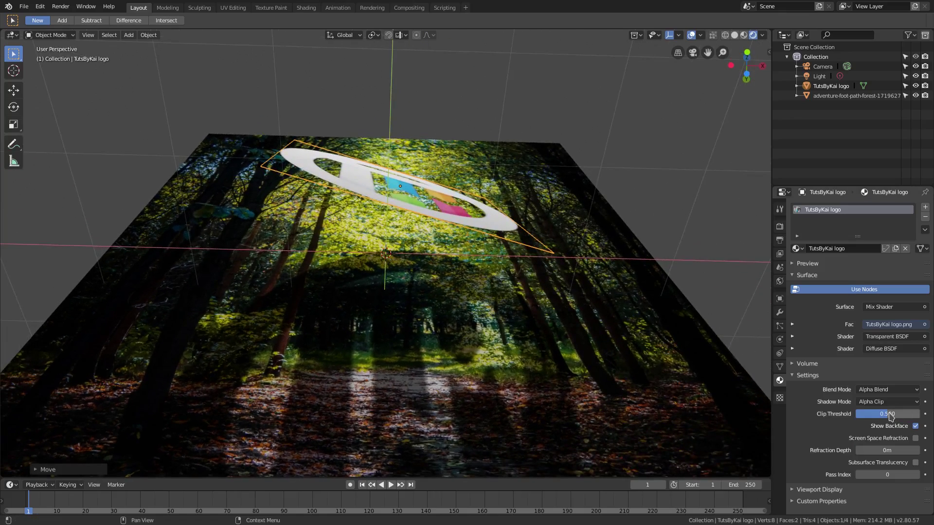
pyautogui.moveTo(887, 414)
pyautogui.mouseDown()
pyautogui.moveTo(922, 414)
pyautogui.moveTo(909, 414)
pyautogui.mouseUp()
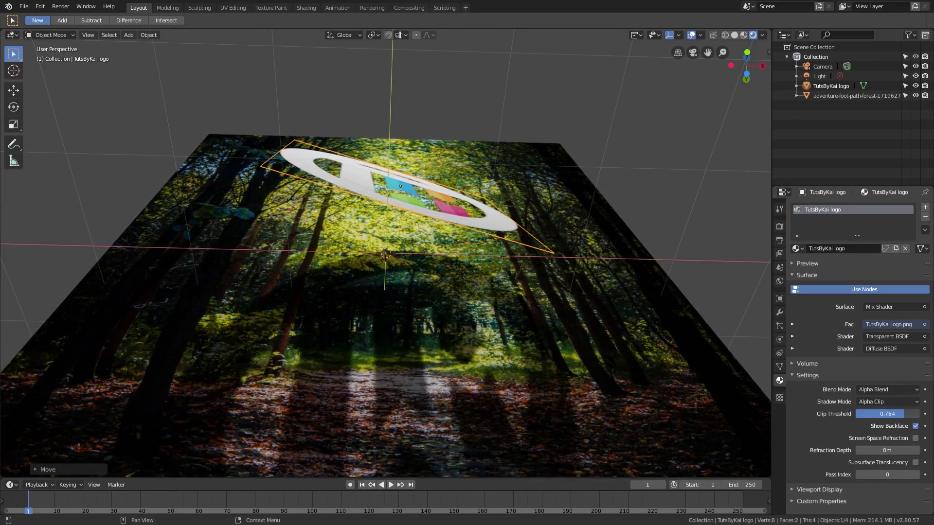
pyautogui.moveTo(902, 414); pyautogui.dragTo(913, 414)
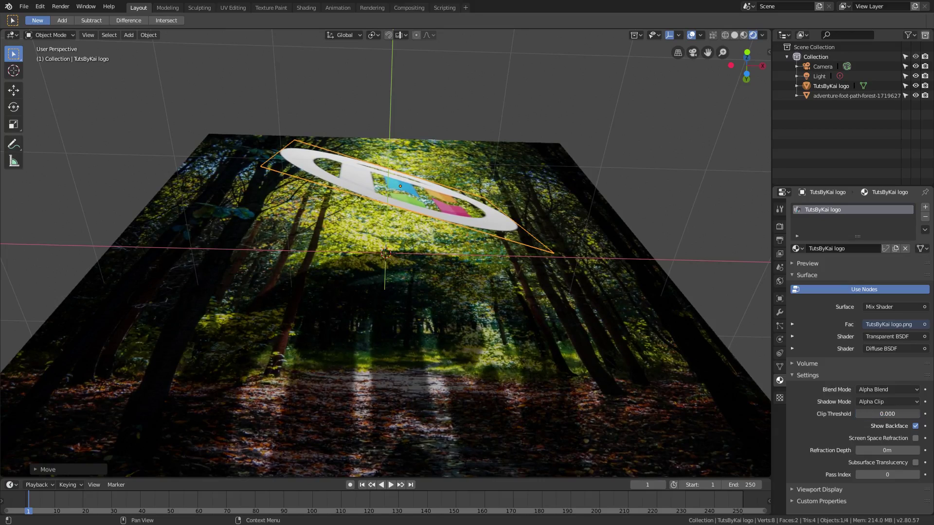
pyautogui.moveTo(887, 414)
pyautogui.mouseDown()
pyautogui.moveTo(920, 413)
pyautogui.moveTo(907, 414)
pyautogui.mouseUp()
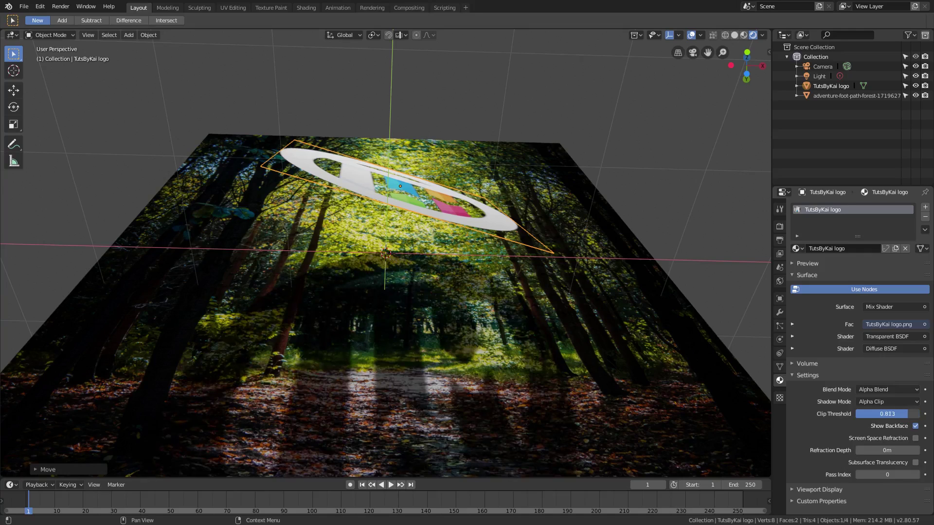
# - Return the logo's Shadow Mode to Alpha Hashed and tilt the view steeply
pyautogui.click(899, 405)
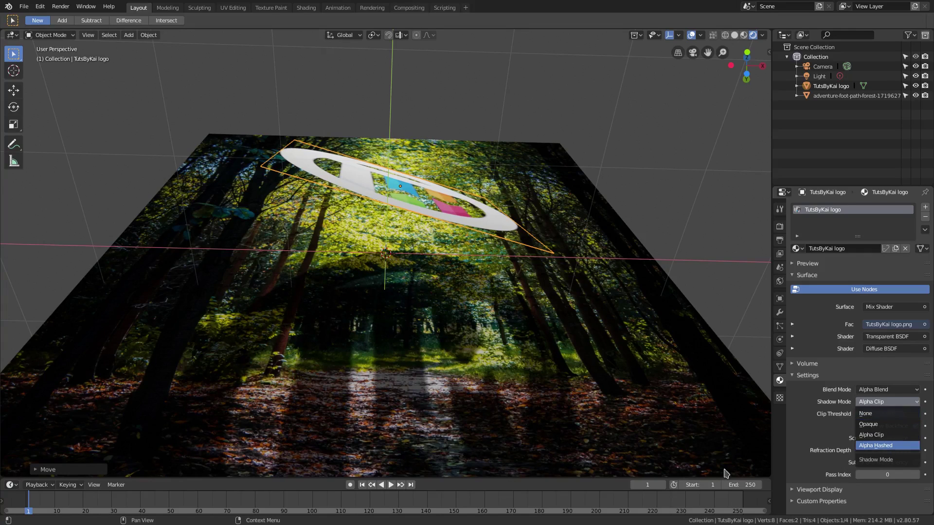
pyautogui.press('Return')
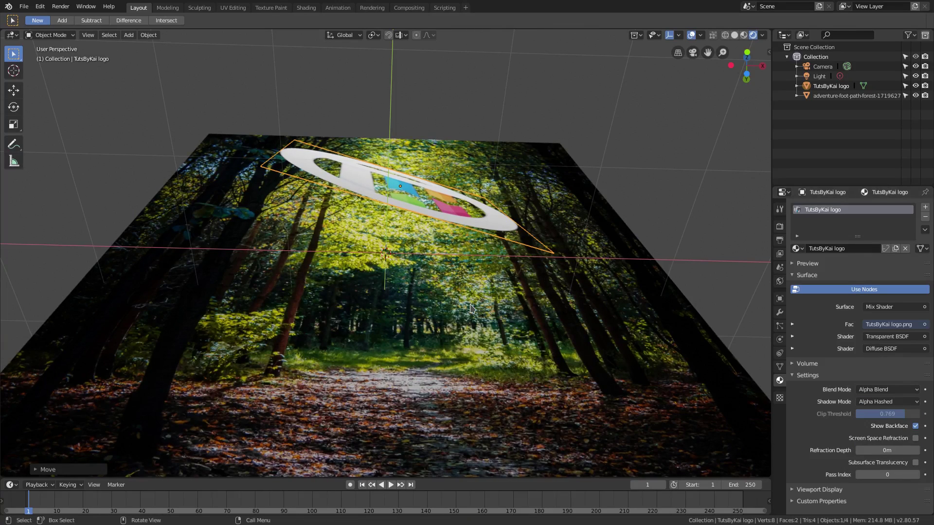
pyautogui.moveTo(470, 309)
pyautogui.mouseDown(button='middle')
pyautogui.moveTo(464, 354)
pyautogui.moveTo(455, 321)
pyautogui.mouseUp(button='middle')
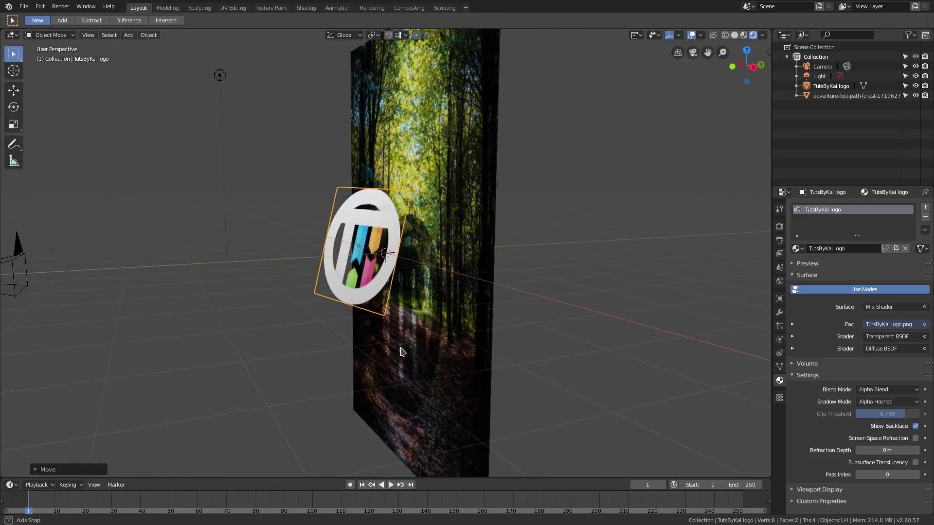
# - Rotate the logo plane about -4 degrees around the global Y axis
pyautogui.moveTo(455, 321)
pyautogui.mouseDown(button='middle')
pyautogui.moveTo(438, 340)
pyautogui.moveTo(467, 328)
pyautogui.mouseUp(button='middle')
pyautogui.press('r')
pyautogui.press('y')
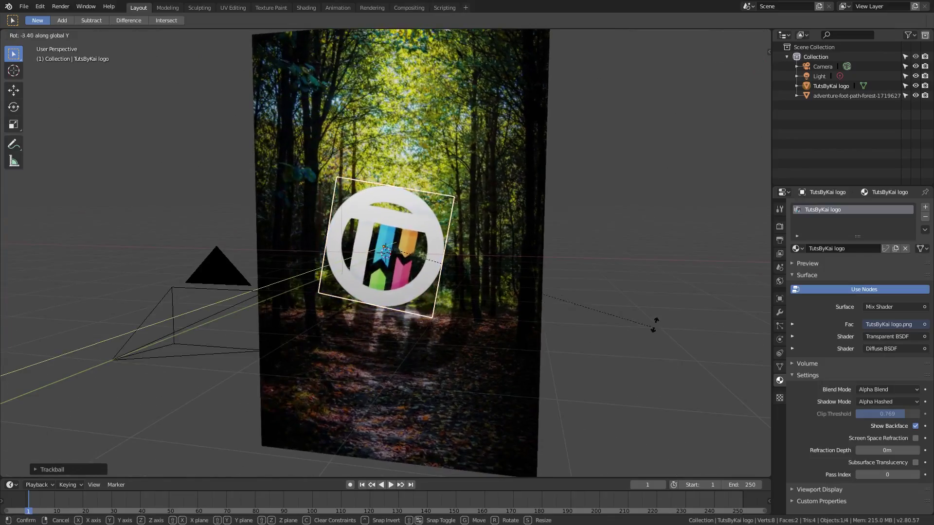
pyautogui.click(609, 323)
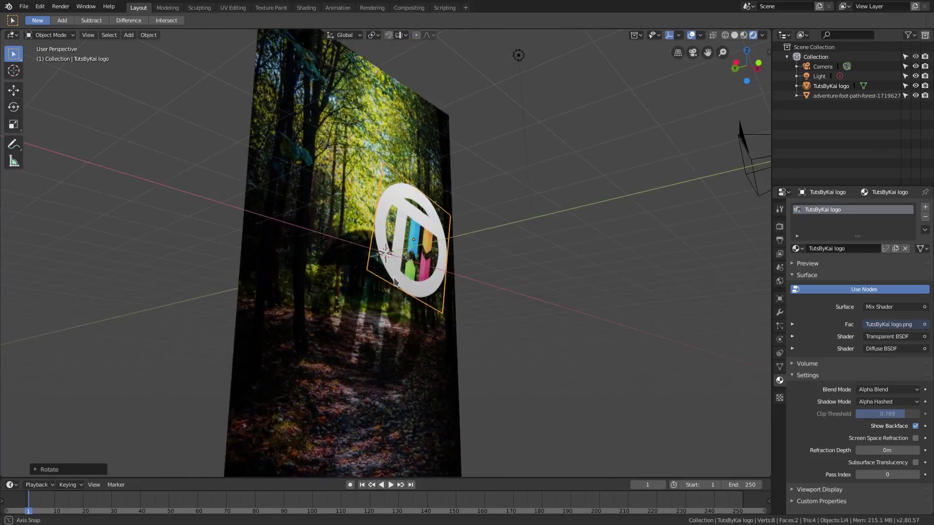